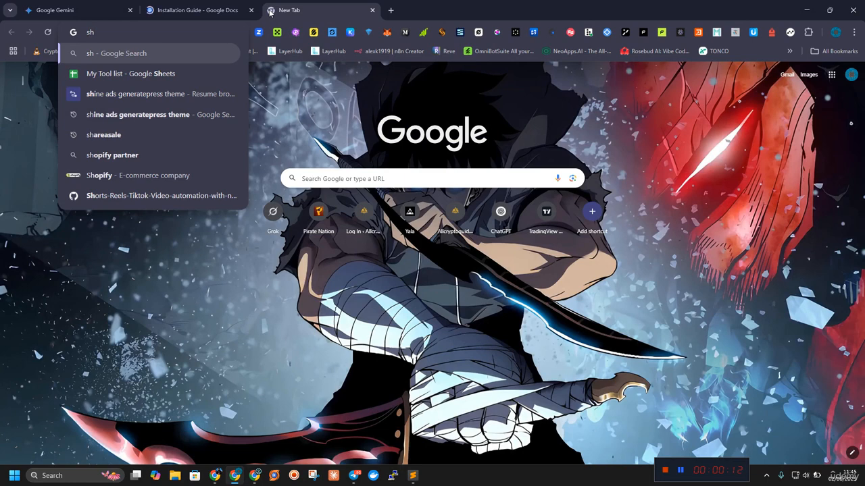
pyautogui.write('e')
pyautogui.press('BackSpace')
pyautogui.press('BackSpace')
pyautogui.press('BackSpace')
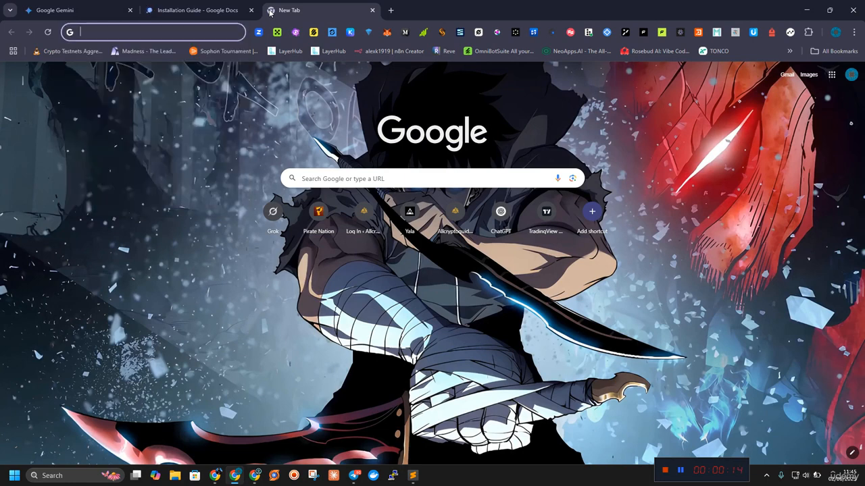
# Step: Load the Google Docs home page, close the old Installation Guide tab, and open the second recent document
pyautogui.write('doc')
pyautogui.press('Return')
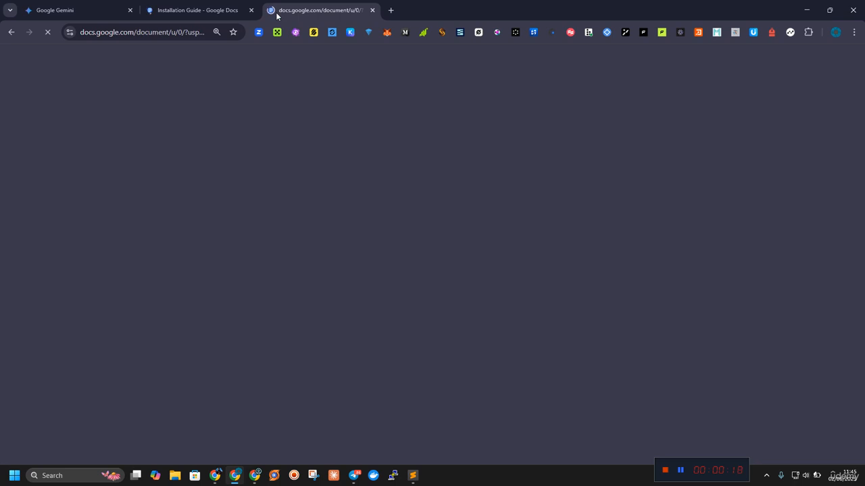
pyautogui.click(257, 11)
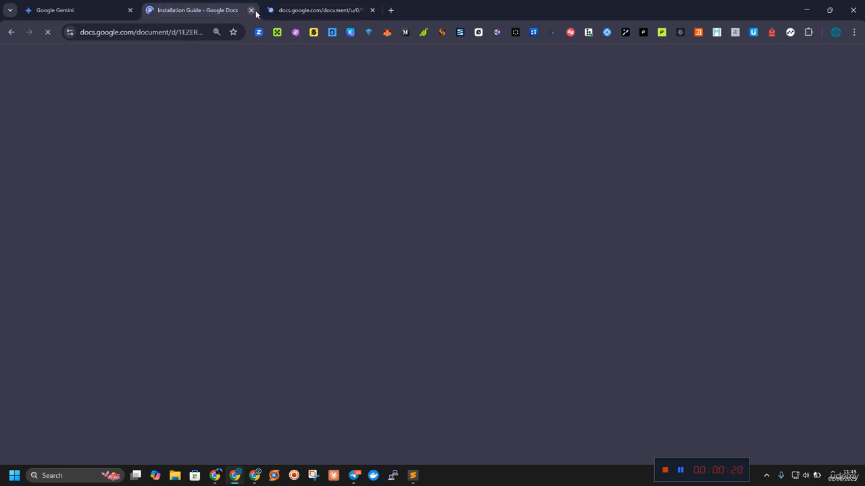
pyautogui.click(251, 10)
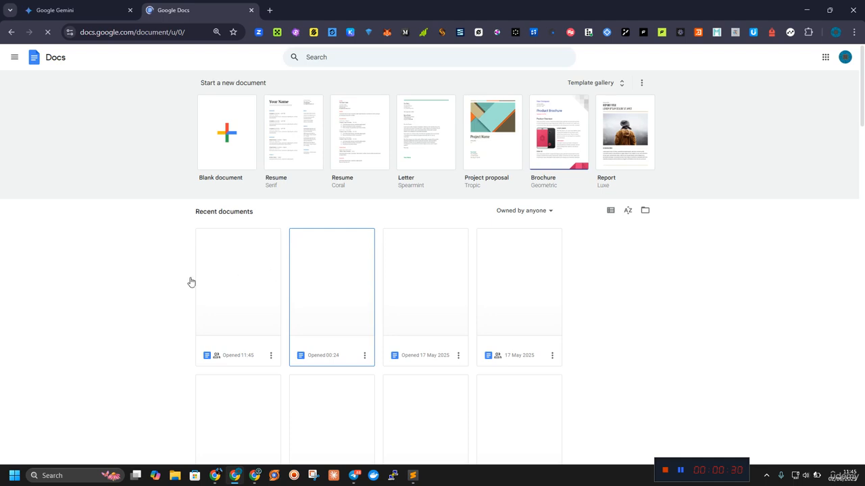
pyautogui.click(326, 299)
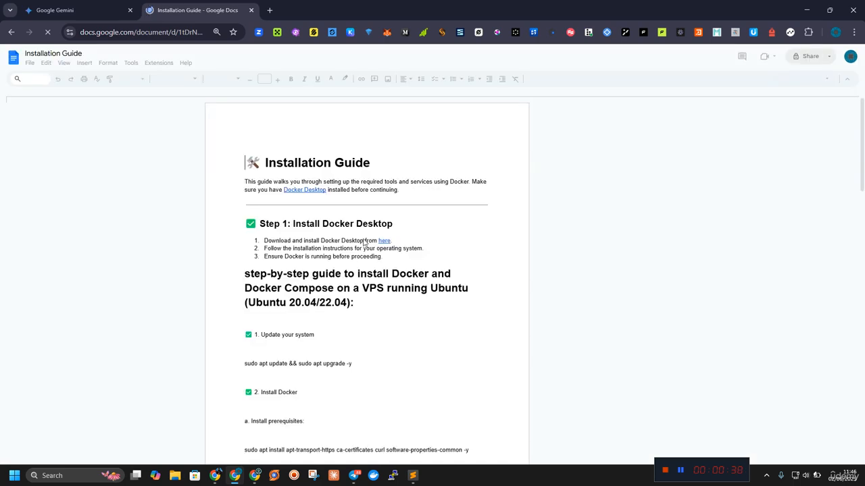
pyautogui.scroll(-5, 363, 241)
pyautogui.scroll(-3, 367, 254)
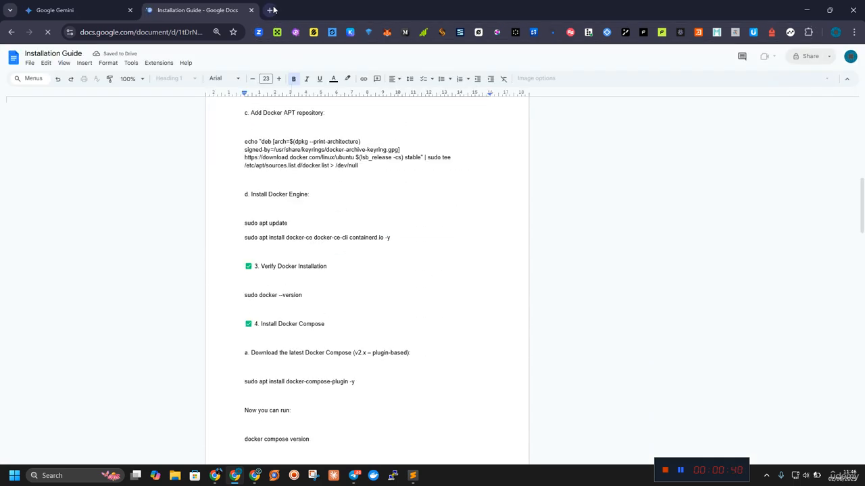
# Step: Open the MinIO console at 5.189.146.143:9001 in a new browser tab
pyautogui.click(269, 9)
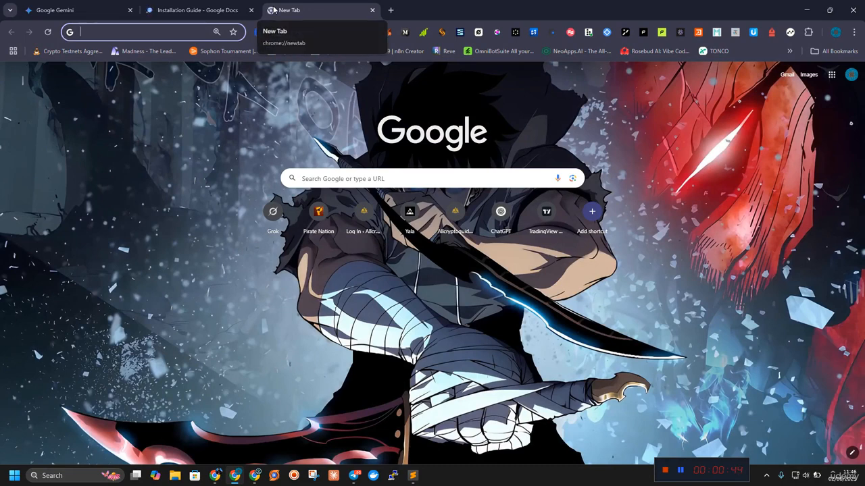
pyautogui.write('21')
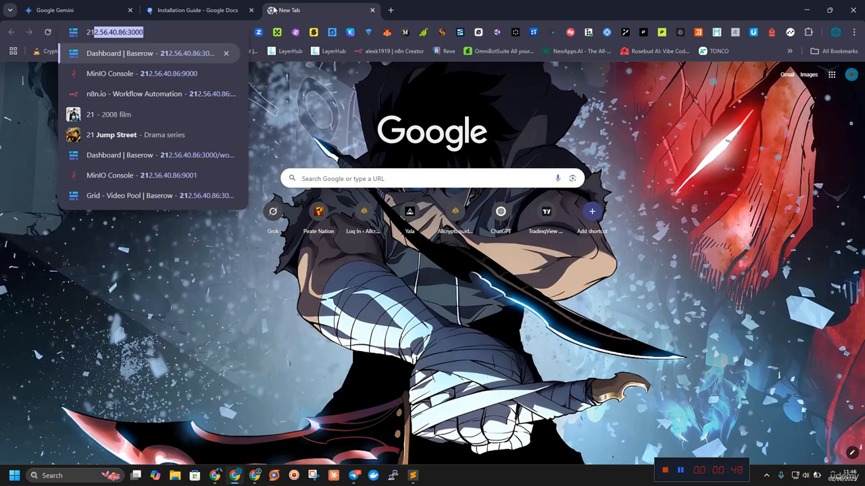
pyautogui.press('BackSpace')
pyautogui.press('BackSpace')
pyautogui.write('5')
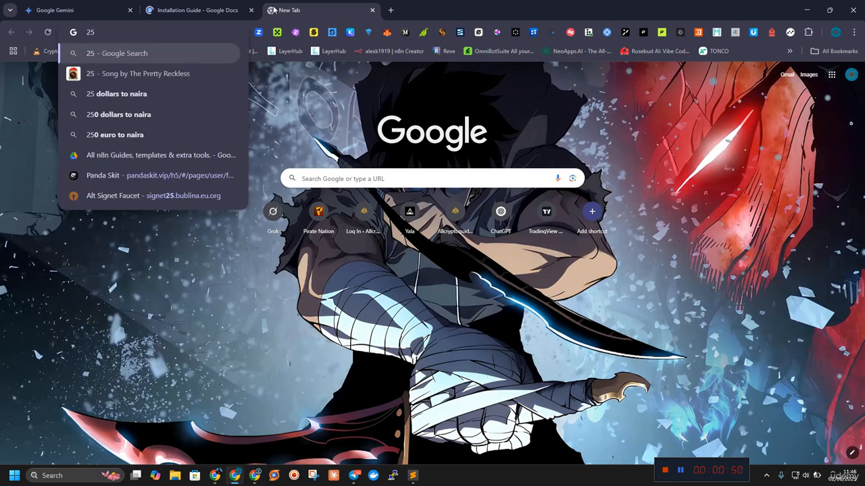
pyautogui.press('BackSpace')
pyautogui.press('BackSpace')
pyautogui.write('5')
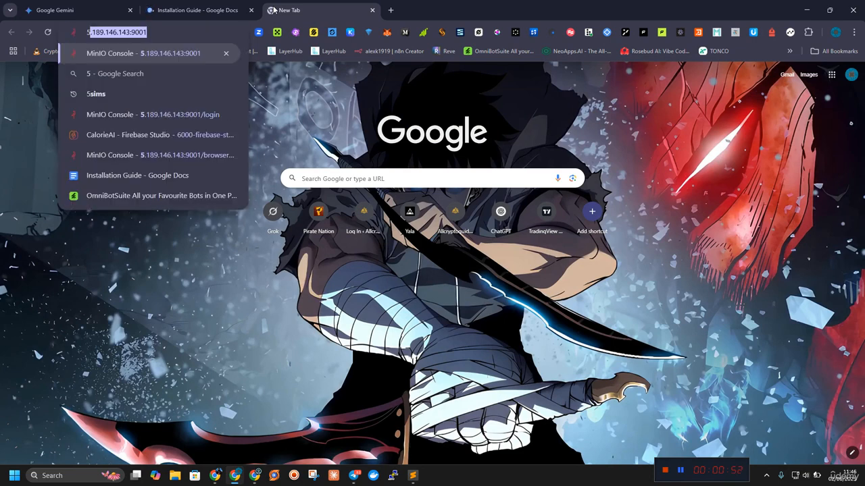
pyautogui.press('Return')
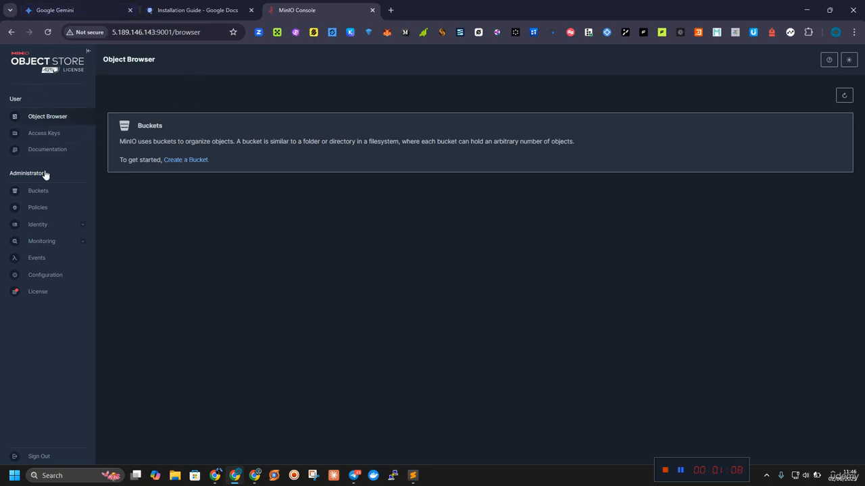
# Step: Create a MinIO bucket named nca-toolkit with the optional features left off
pyautogui.click(207, 4)
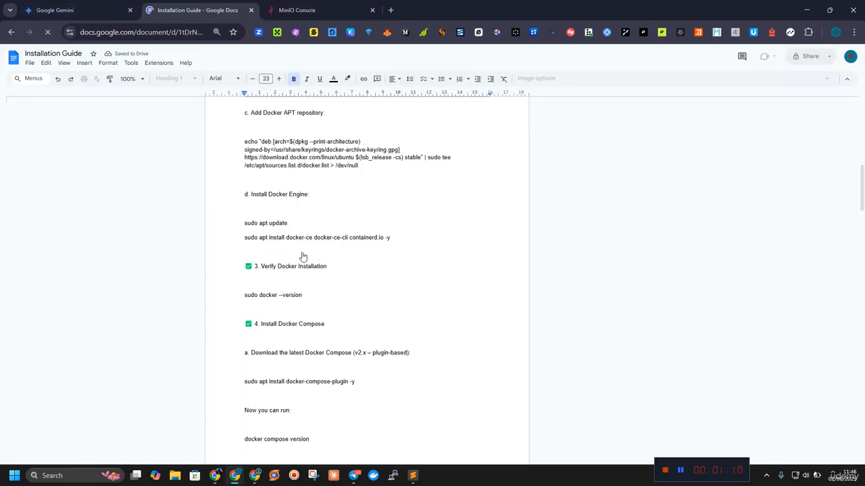
pyautogui.click(274, 10)
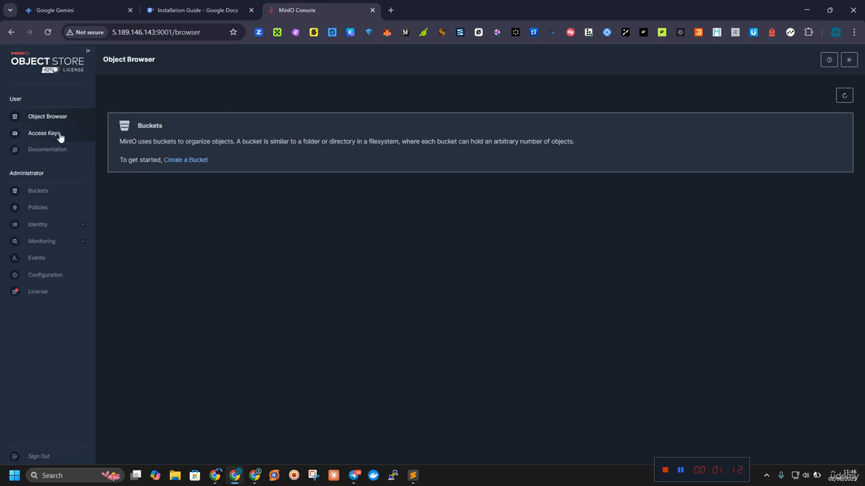
pyautogui.click(181, 160)
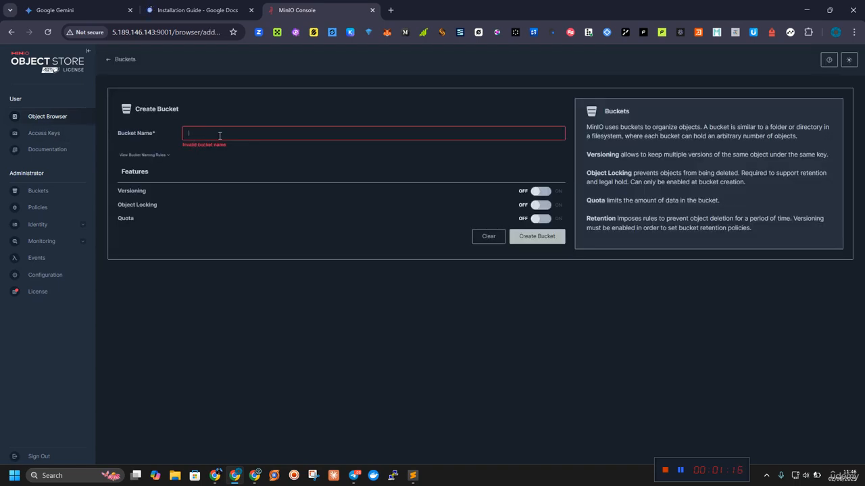
pyautogui.write('nca')
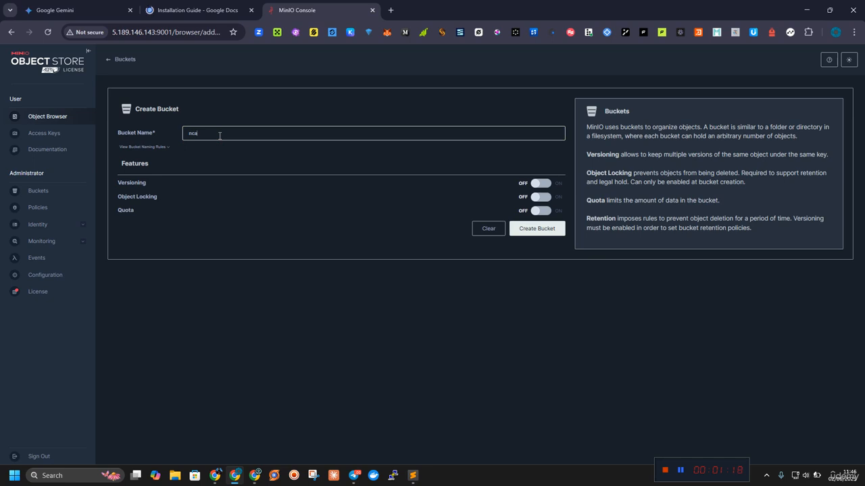
pyautogui.write('-')
pyautogui.write('look')
pyautogui.write('lkit')
pyautogui.click(528, 228)
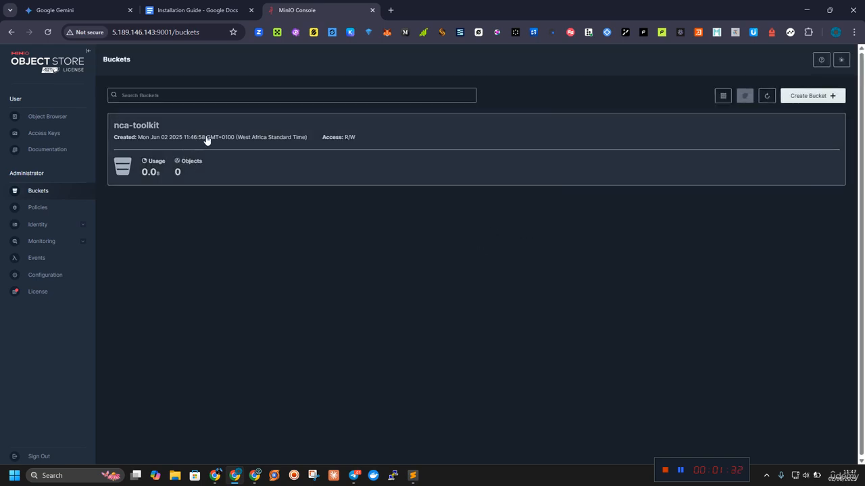
# Step: Change the access policy of the nca-toolkit bucket to Public
pyautogui.click(343, 142)
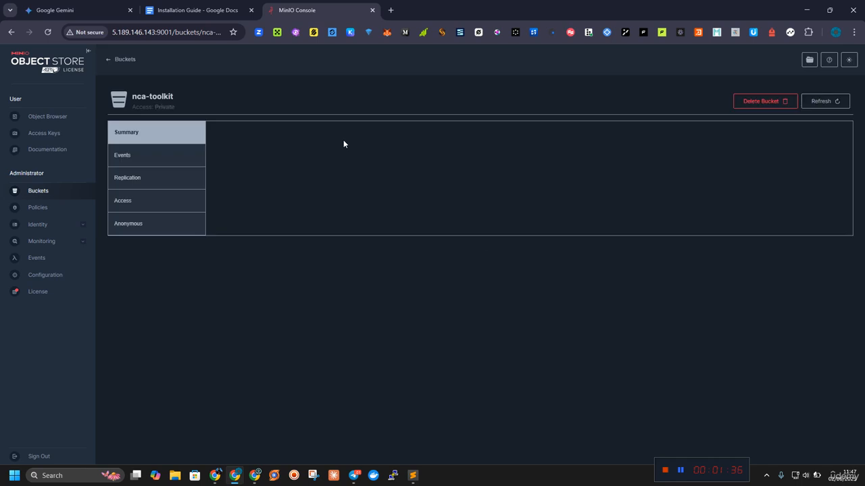
pyautogui.click(258, 160)
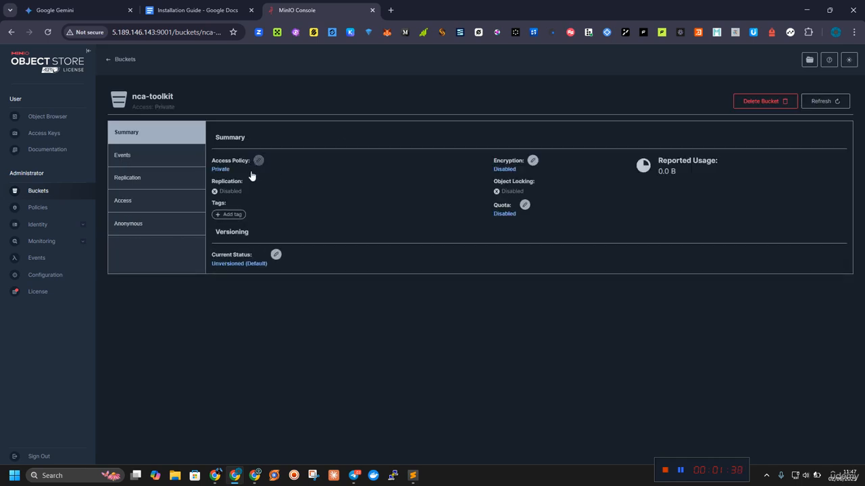
pyautogui.click(433, 261)
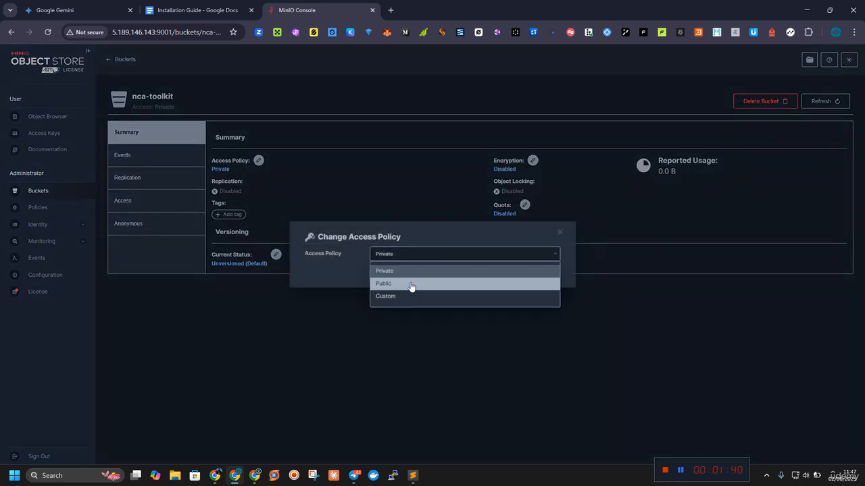
pyautogui.click(410, 284)
pyautogui.click(546, 285)
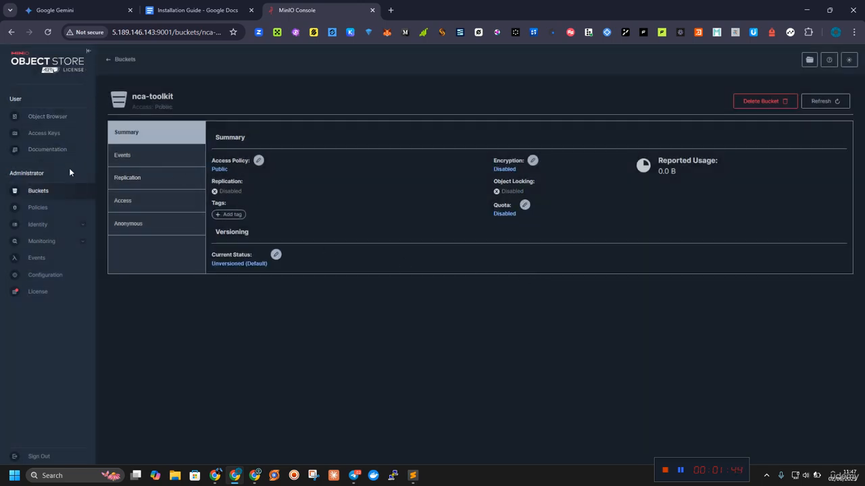
# Step: Review the MiniIO (Object Storage) section of the Installation Guide, highlighting the Local and Vps docker run commands
pyautogui.click(231, 5)
pyautogui.scroll(-5, 362, 216)
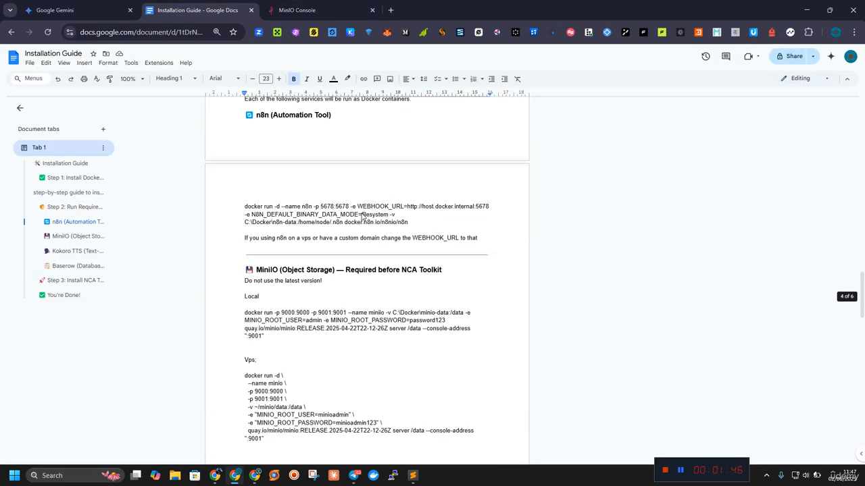
pyautogui.scroll(-1, 284, 282)
pyautogui.scroll(1, 284, 282)
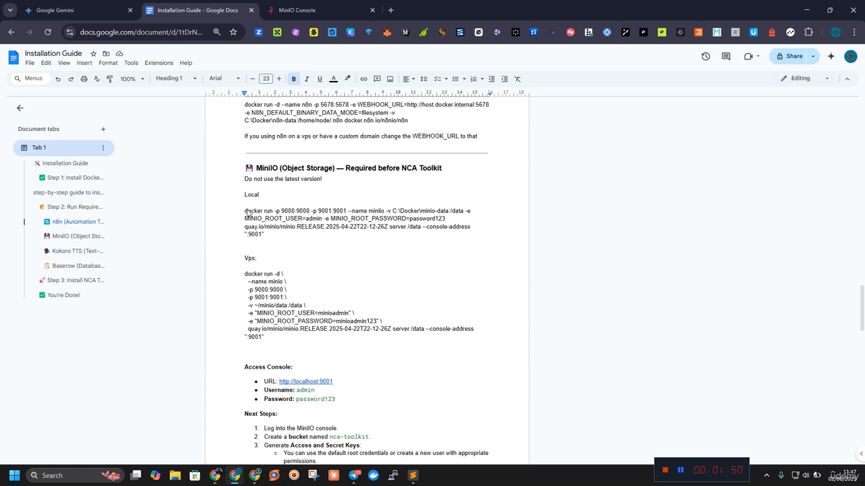
pyautogui.moveTo(246, 211); pyautogui.dragTo(275, 233)
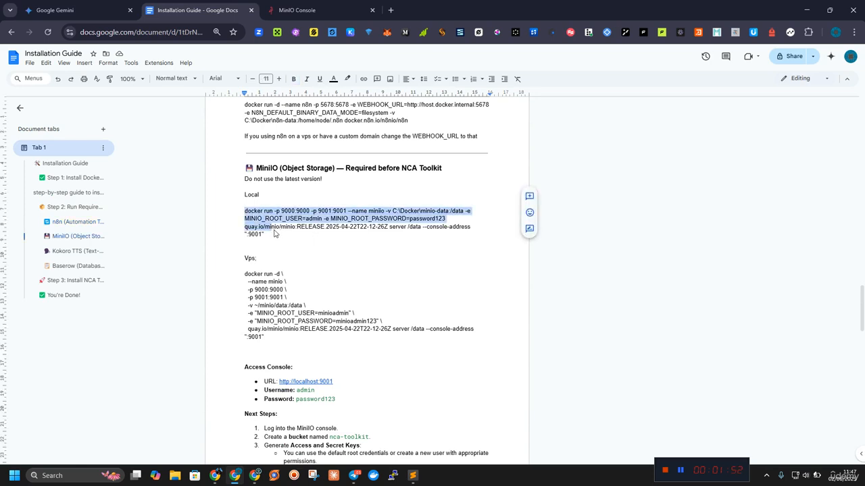
pyautogui.moveTo(245, 274); pyautogui.dragTo(284, 347)
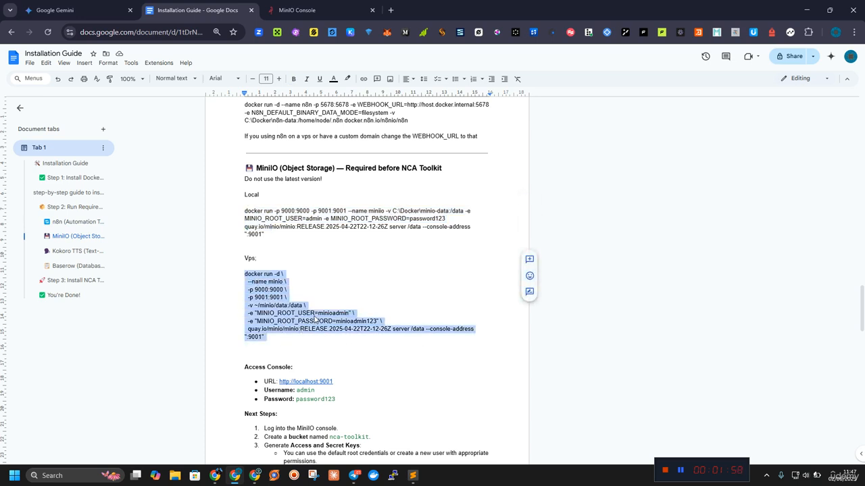
# Step: Start creating a new access key in the MinIO console and select the generated access key value
pyautogui.click(277, 10)
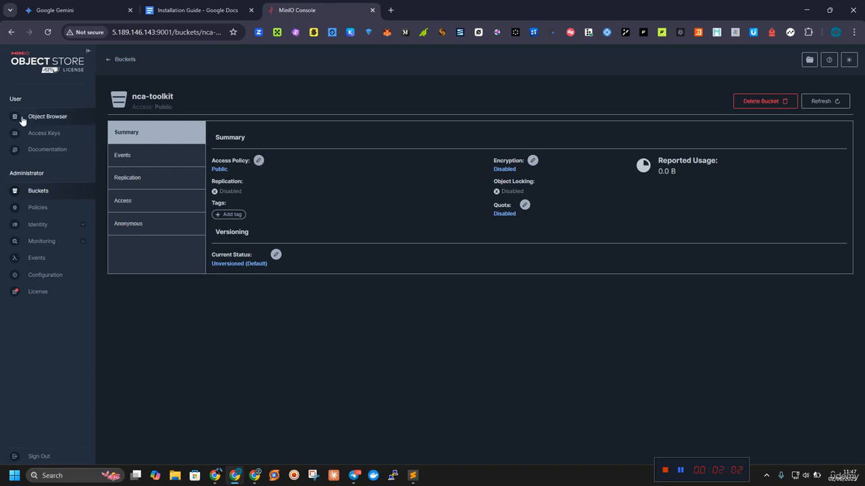
pyautogui.click(28, 137)
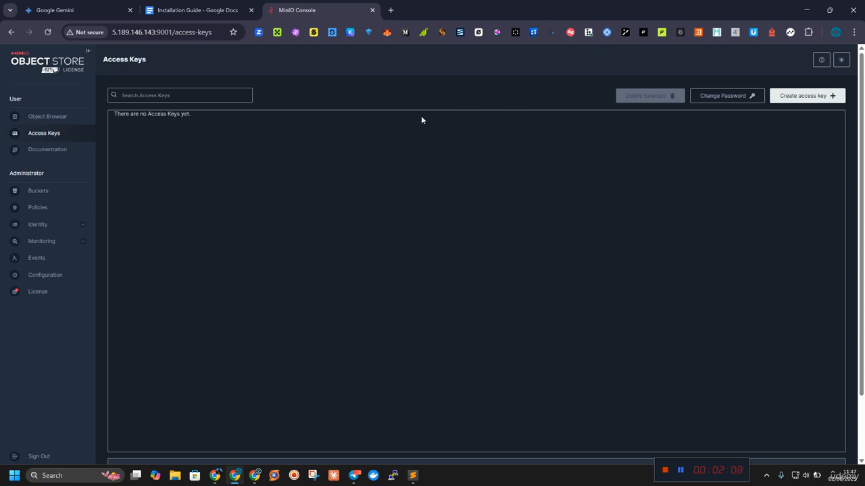
pyautogui.click(808, 97)
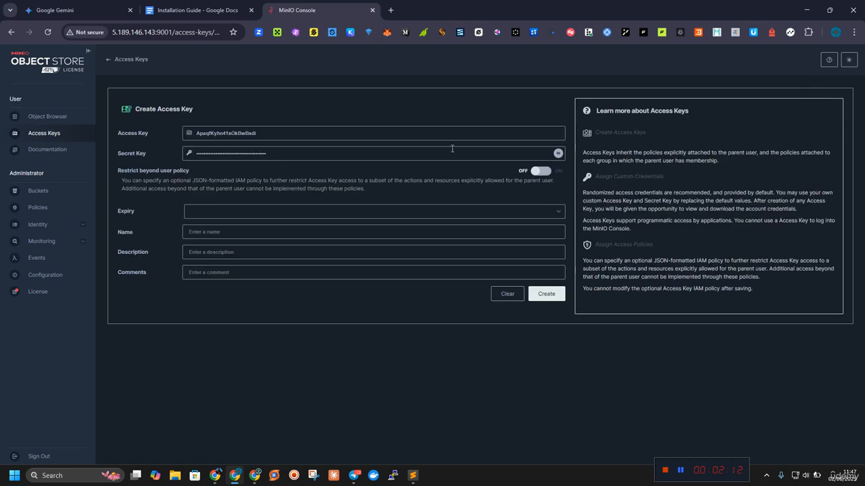
pyautogui.doubleClick(219, 134)
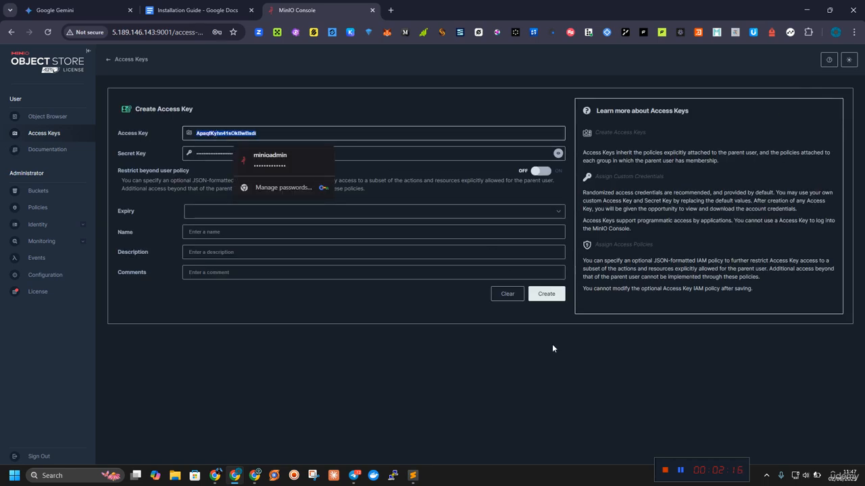
# Step: Search the web for wordcounter in a new tab and open the wordcounter.net site
pyautogui.click(391, 11)
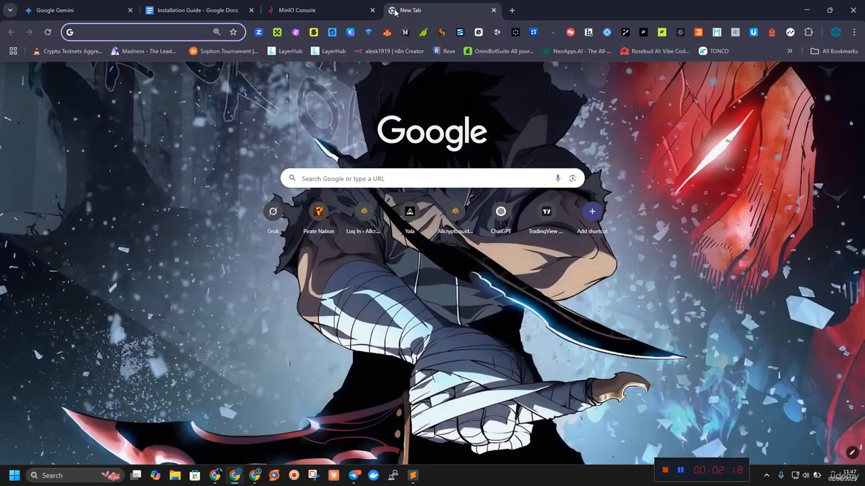
pyautogui.write('word')
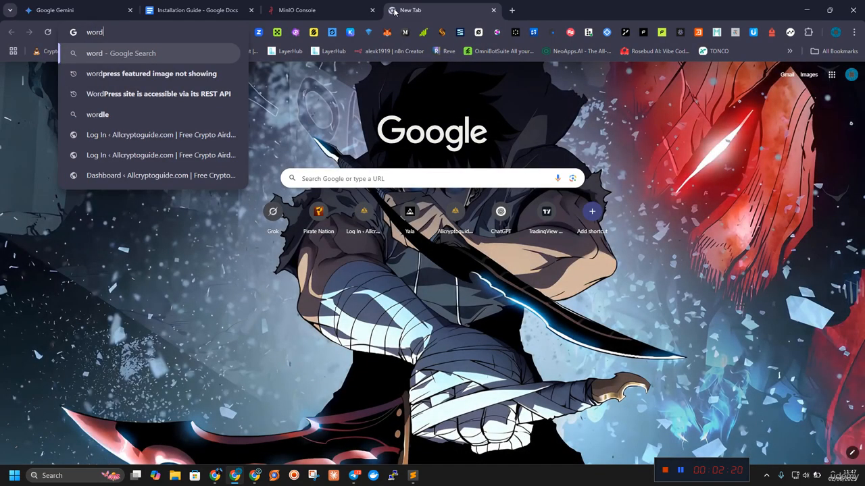
pyautogui.write('counter')
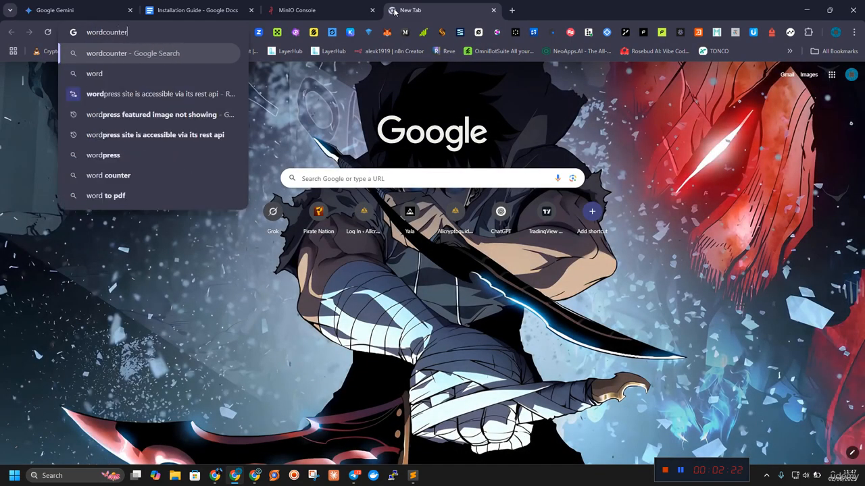
pyautogui.press('Return')
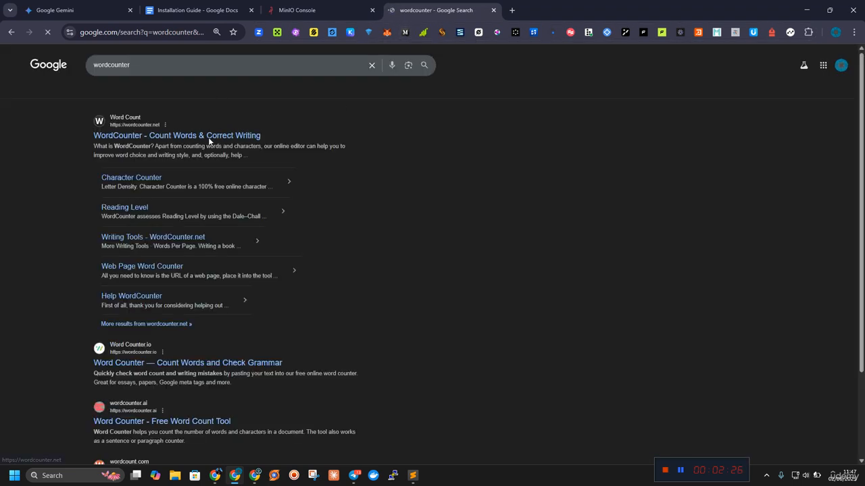
pyautogui.click(211, 140)
# Step: Copy the generated access key from the MinIO Create Access Key form into the WordCounter text area
pyautogui.click(298, 10)
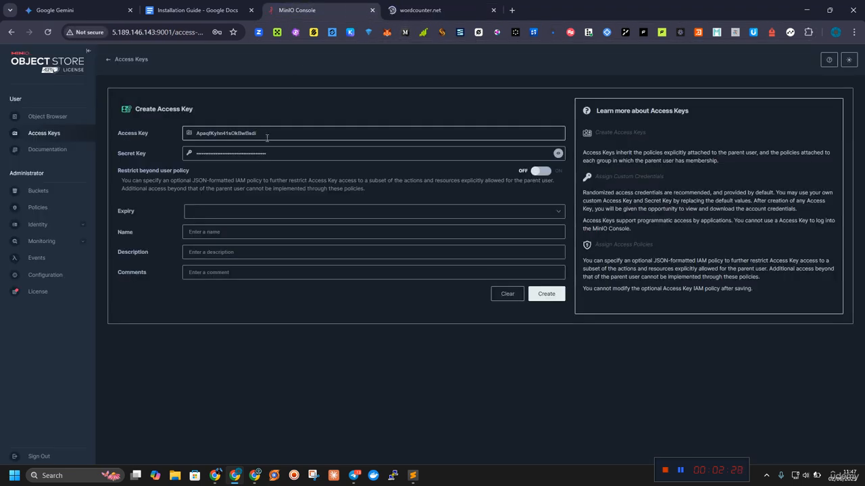
pyautogui.doubleClick(264, 133)
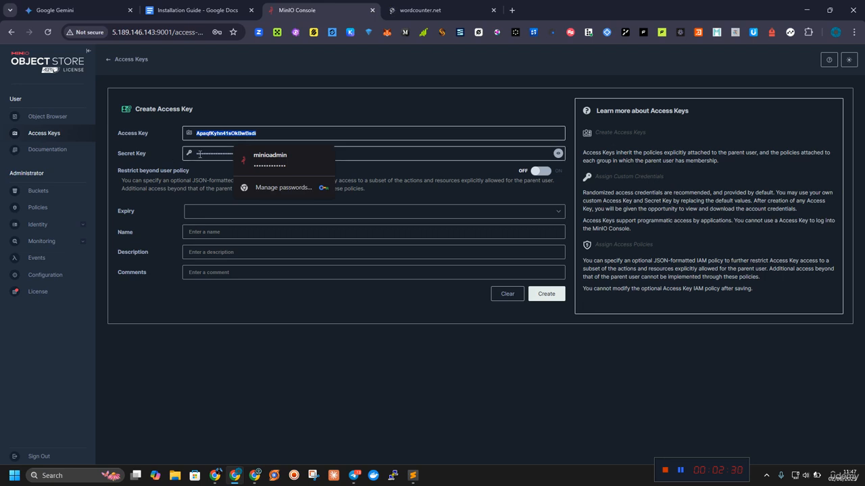
pyautogui.click(399, 10)
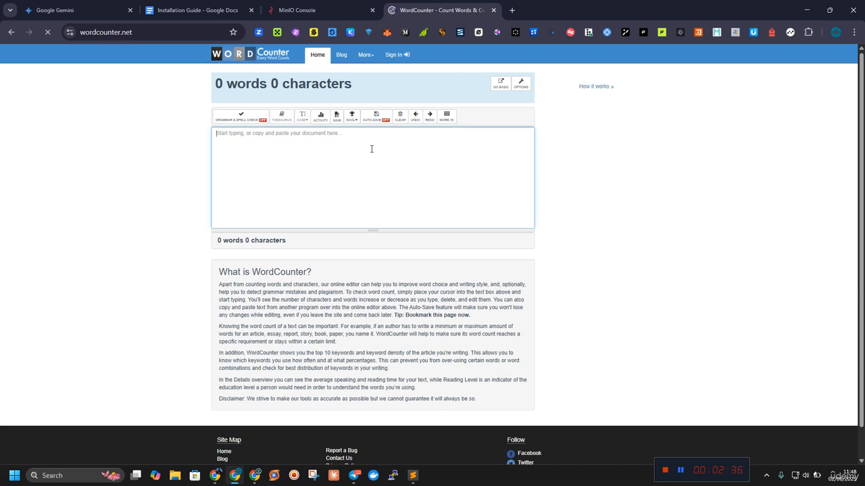
pyautogui.click(342, 9)
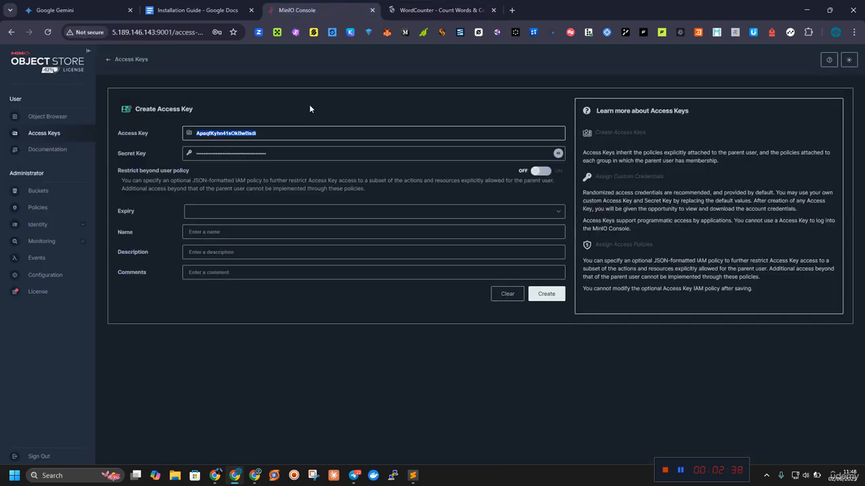
pyautogui.click(439, 10)
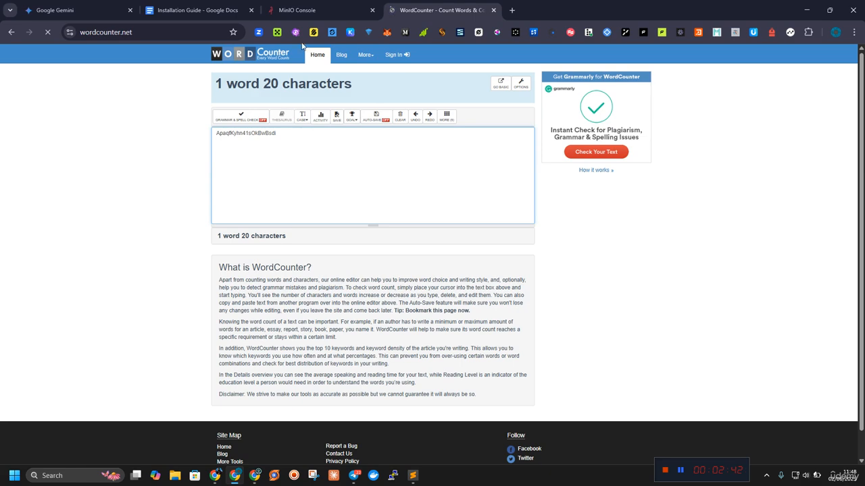
# Step: Reveal the generated secret key in the MinIO form and paste it on a new line below the access key in WordCounter
pyautogui.click(311, 8)
pyautogui.click(558, 156)
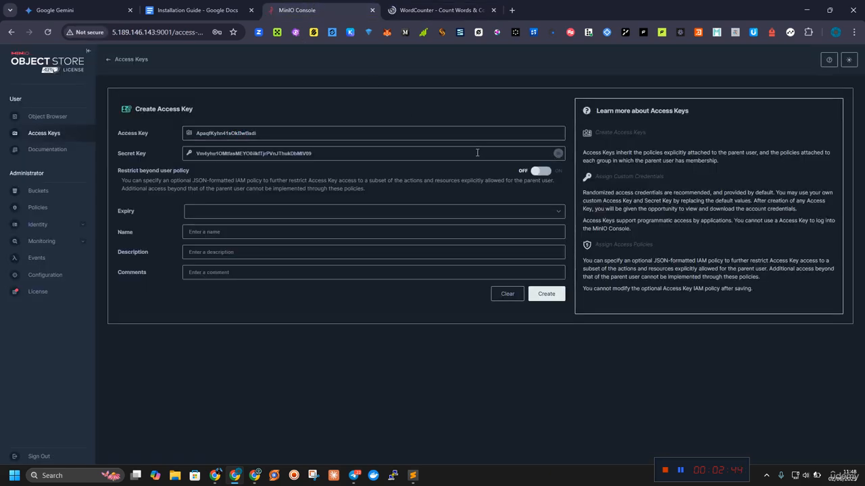
pyautogui.doubleClick(460, 152)
pyautogui.click(439, 10)
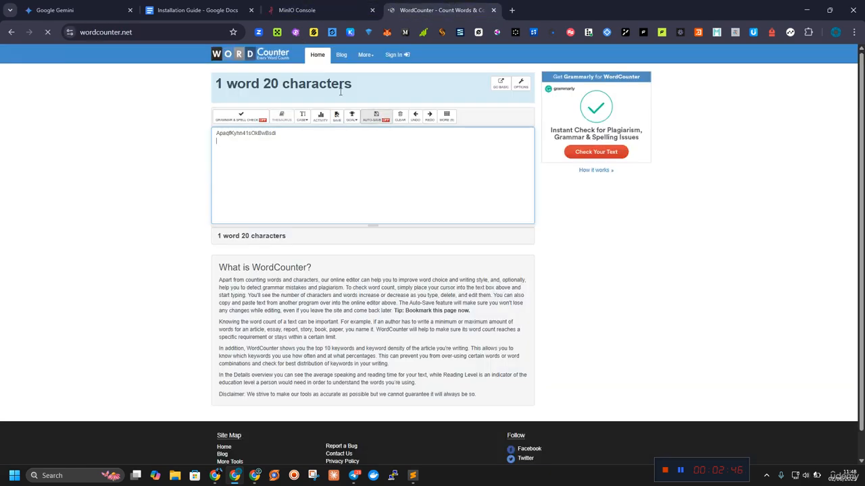
pyautogui.hotkey('ctrl', 'v')
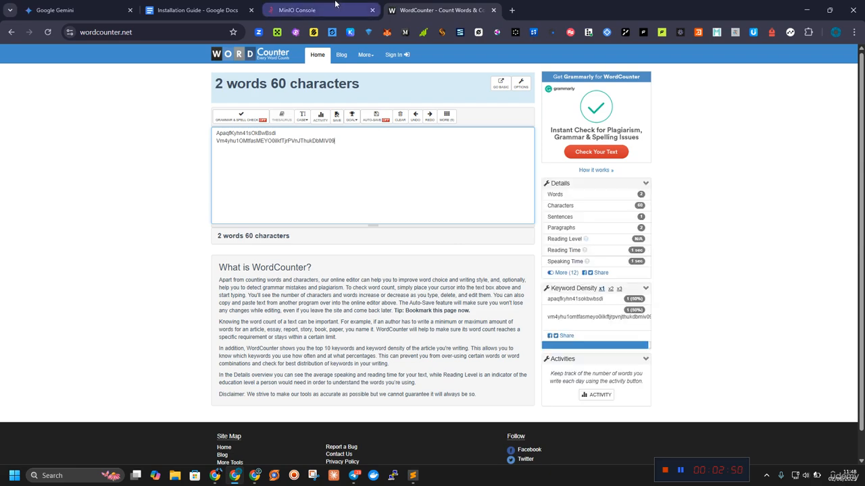
# Step: In the Installation Guide's Step 3: Install NCA Toolkit, duplicate the local docker run command below the original
pyautogui.click(194, 10)
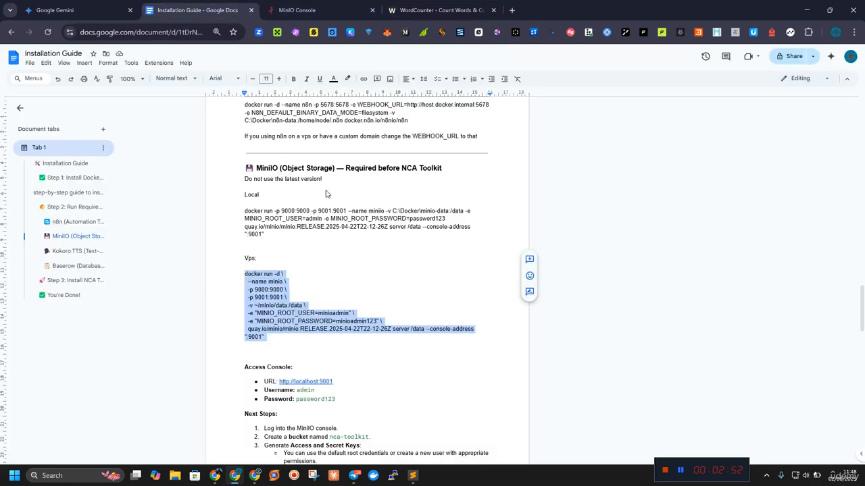
pyautogui.scroll(-2, 326, 194)
pyautogui.scroll(1, 332, 200)
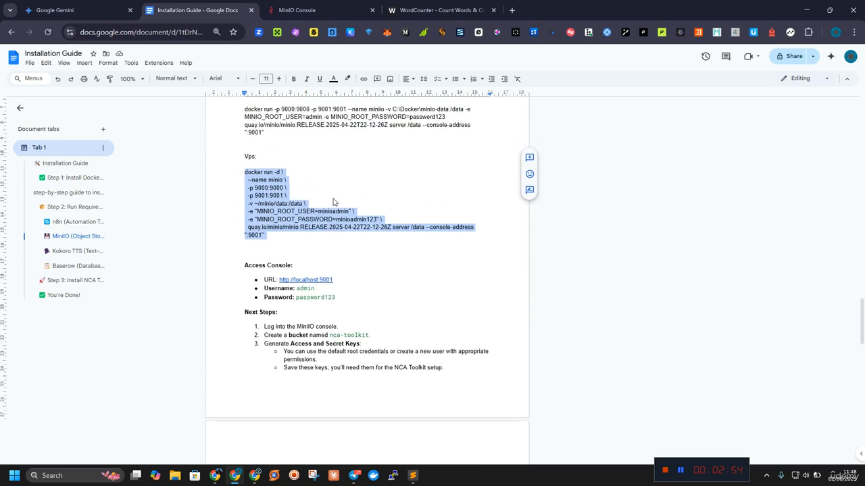
pyautogui.scroll(-3, 317, 202)
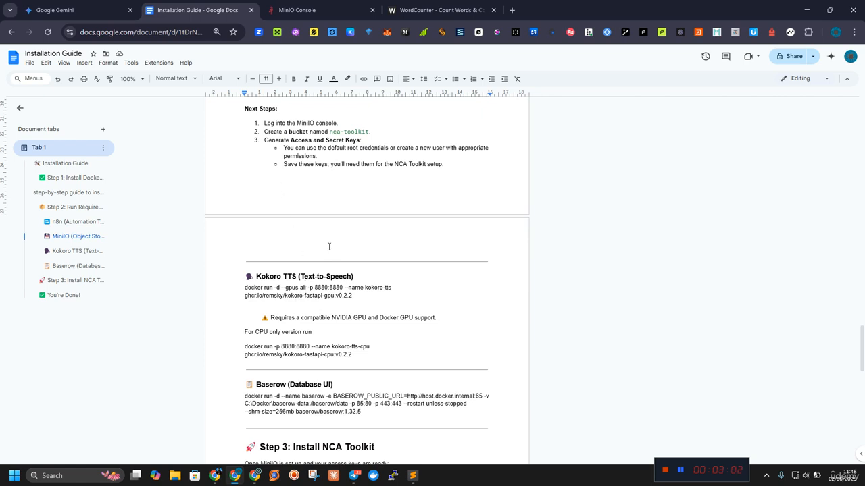
pyautogui.scroll(-3, 329, 247)
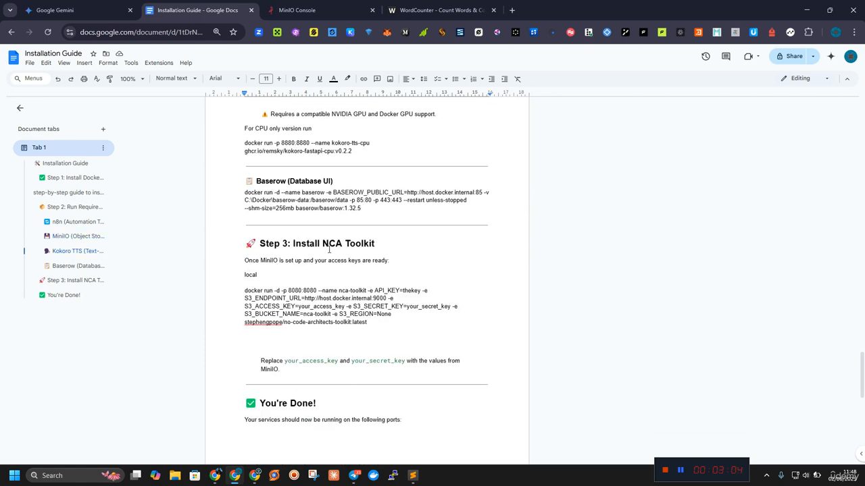
pyautogui.scroll(-2, 329, 243)
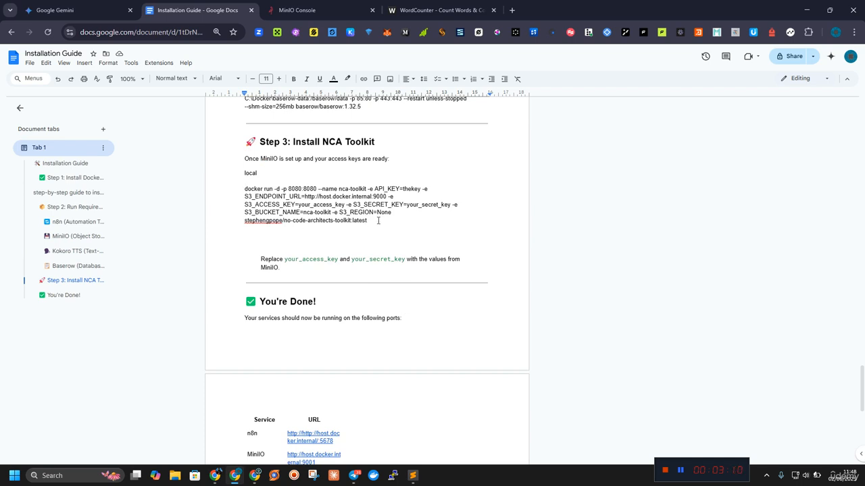
pyautogui.moveTo(378, 220); pyautogui.dragTo(244, 194)
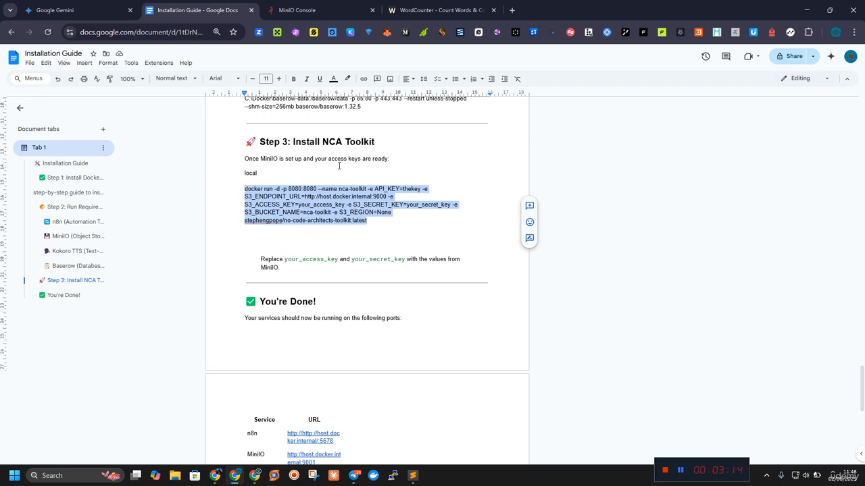
pyautogui.click(372, 220)
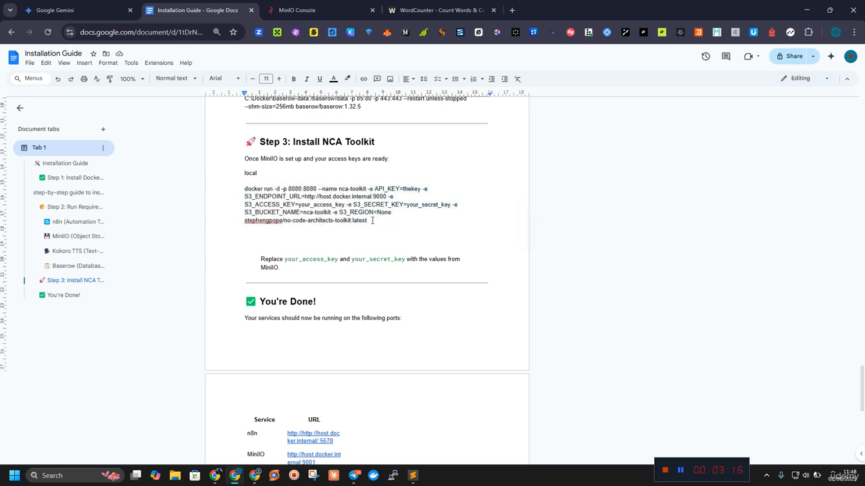
pyautogui.moveTo(372, 221); pyautogui.dragTo(244, 189)
pyautogui.hotkey('ctrl', 'c')
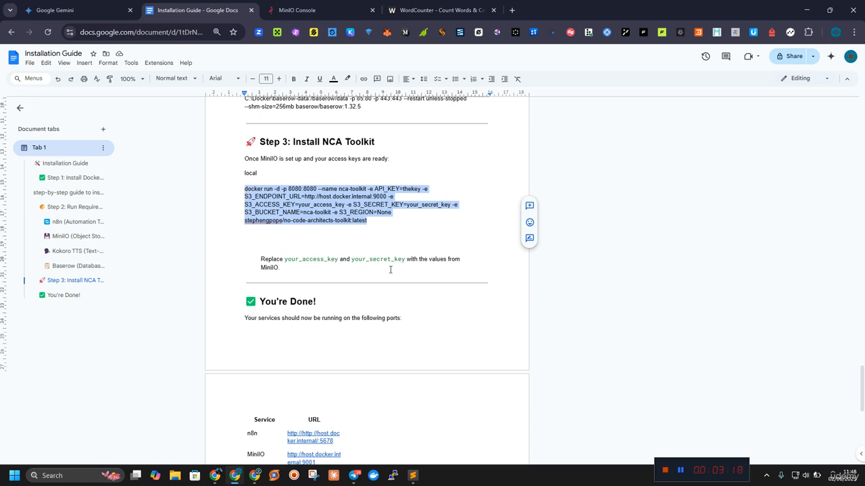
pyautogui.click(392, 222)
pyautogui.press('Return')
pyautogui.press('Return')
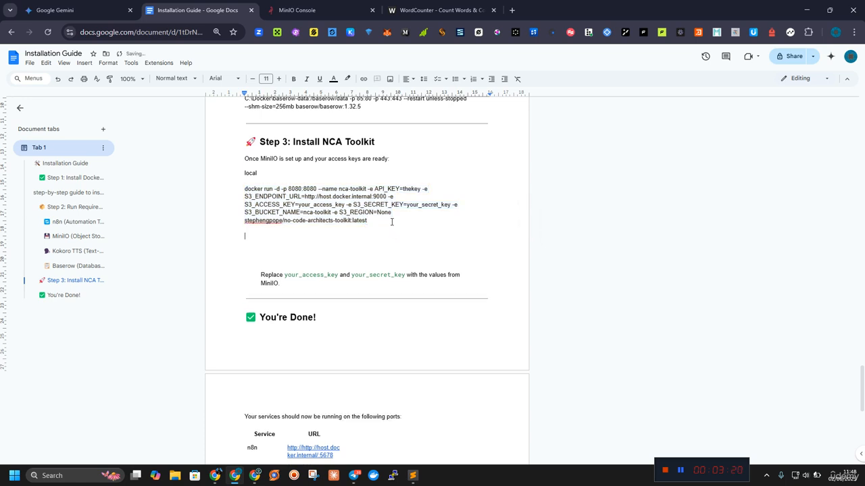
pyautogui.hotkey('ctrl', 'v')
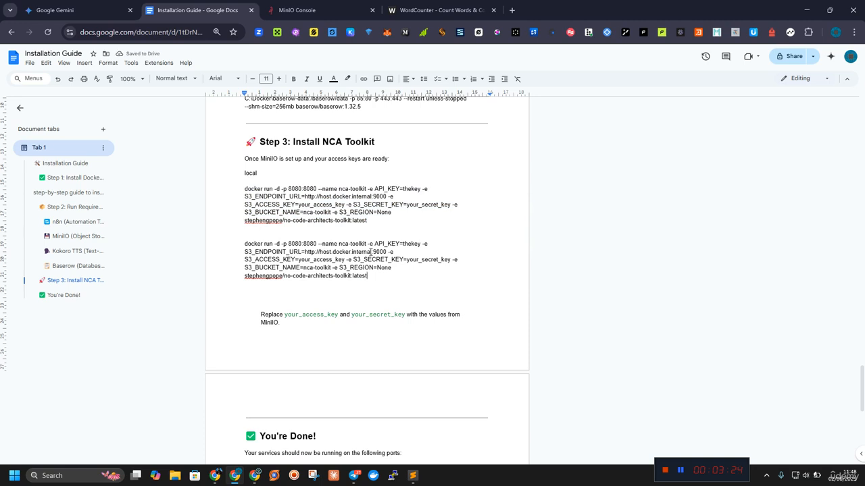
# Step: Replace the host in the duplicated command's S3_ENDPOINT_URL with localhost, keeping port 9000
pyautogui.moveTo(371, 252); pyautogui.dragTo(308, 252)
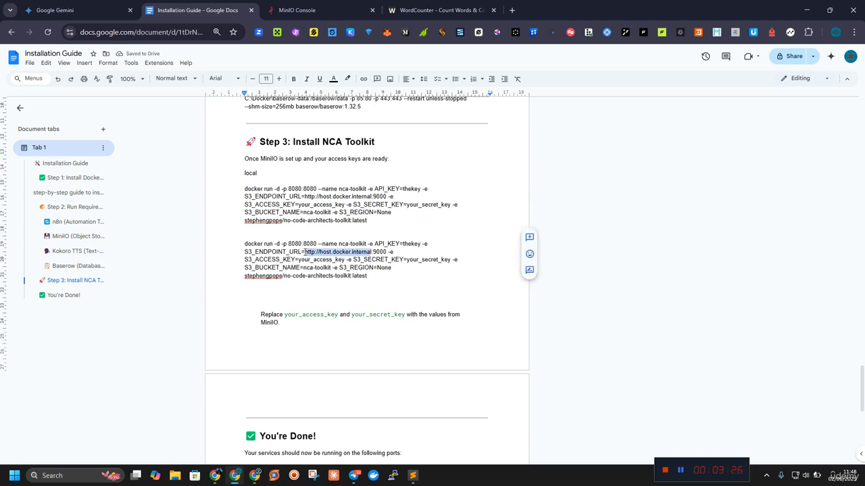
pyautogui.write('local')
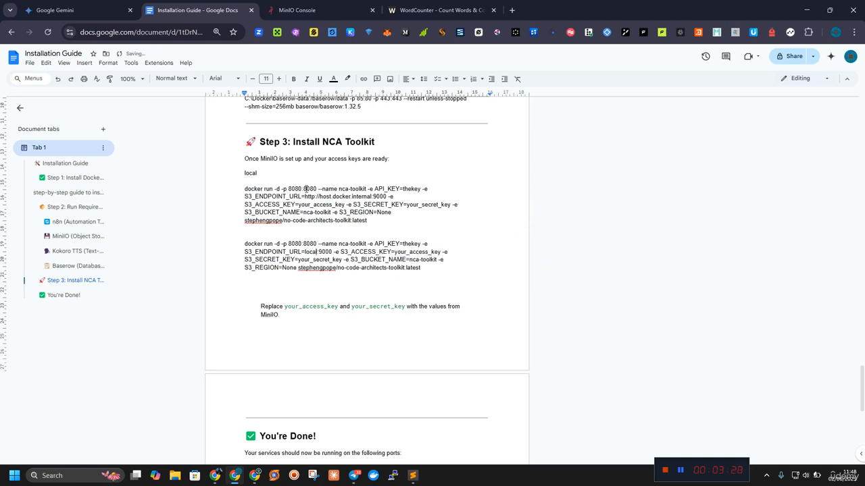
pyautogui.write('host')
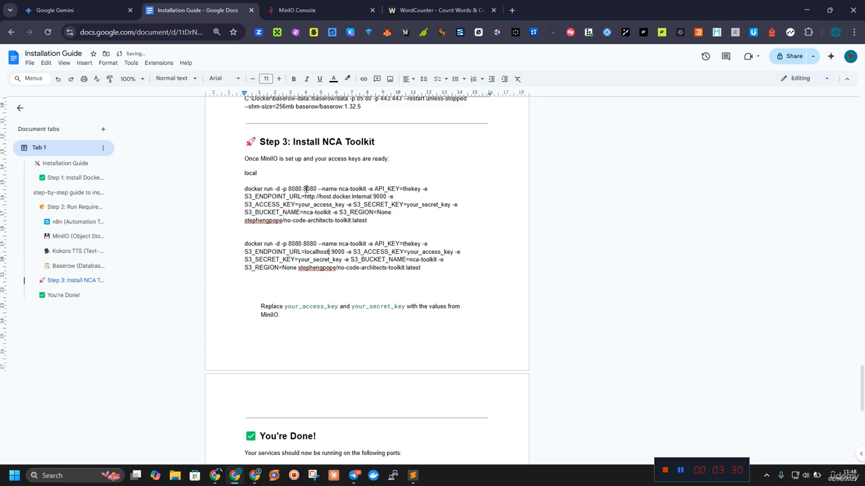
# Step: Switch to Sublime Text and delete the version '3.8' nca-toolkit compose block from the docker run notes
pyautogui.click(411, 476)
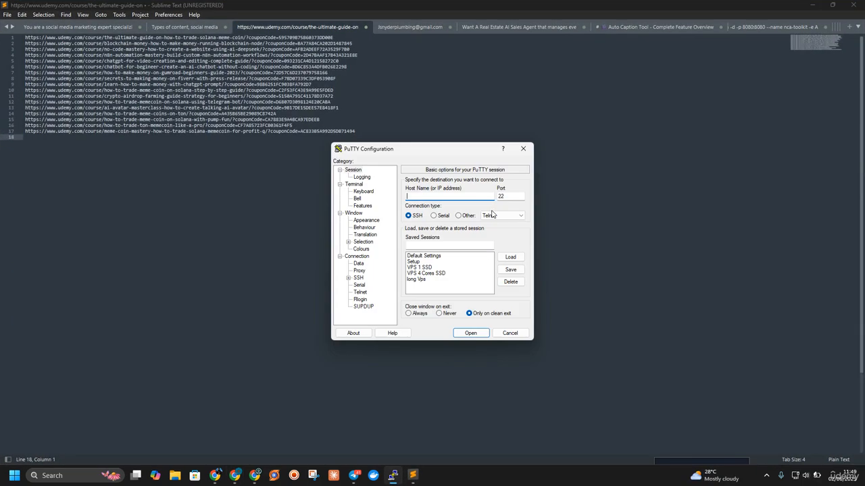
pyautogui.click(522, 149)
pyautogui.click(759, 27)
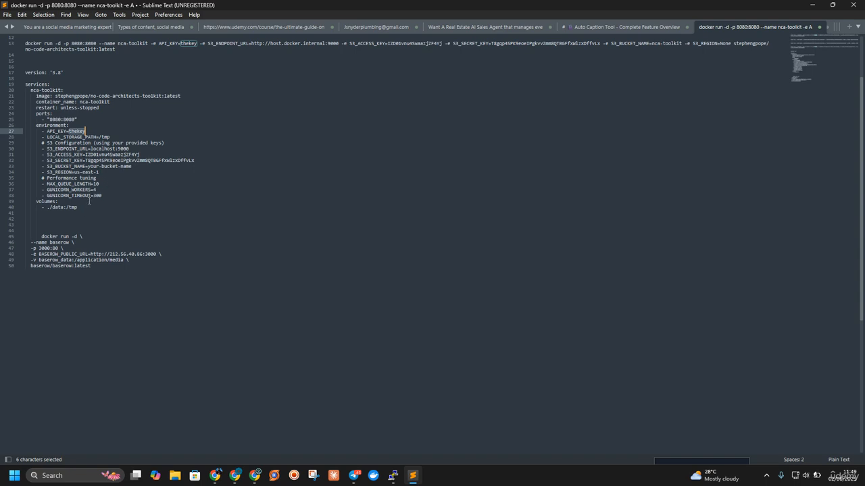
pyautogui.scroll(1, 66, 219)
pyautogui.scroll(5, 65, 219)
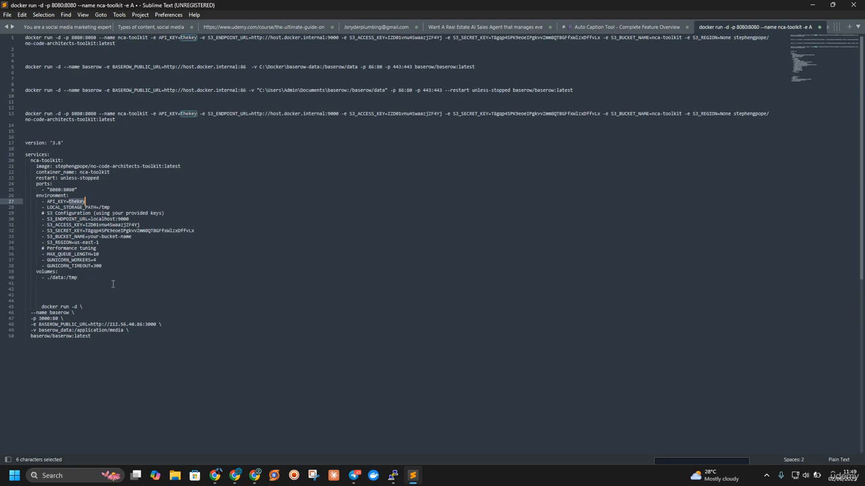
pyautogui.moveTo(27, 283); pyautogui.dragTo(18, 144)
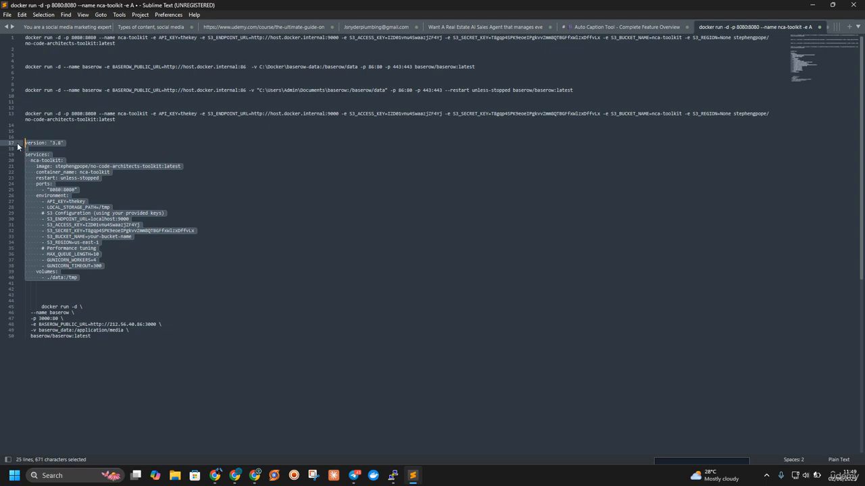
pyautogui.press('BackSpace')
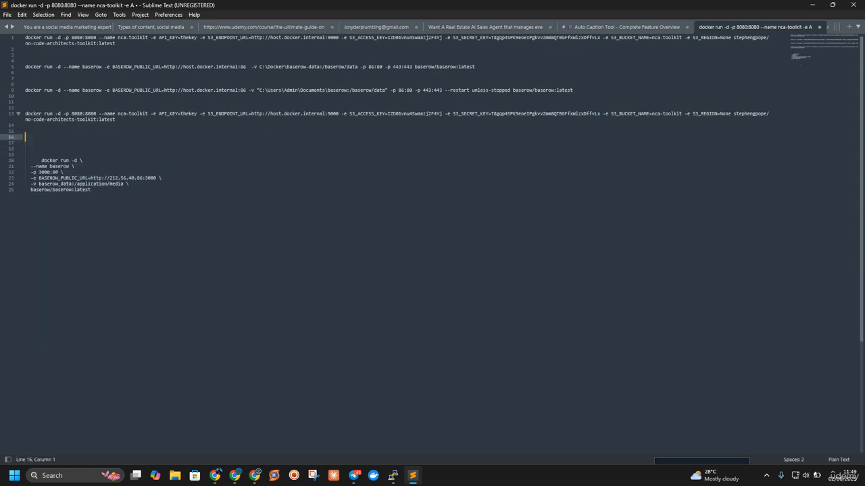
pyautogui.click(380, 114)
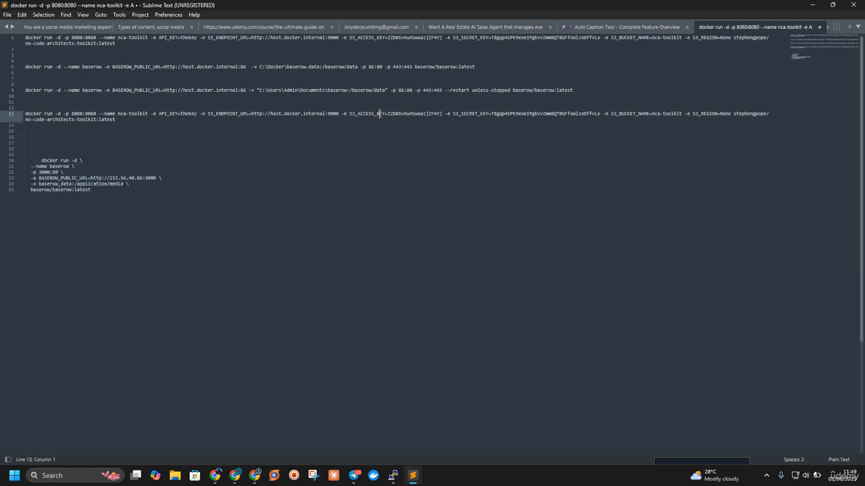
pyautogui.doubleClick(379, 114)
pyautogui.click(379, 113)
pyautogui.click(812, 4)
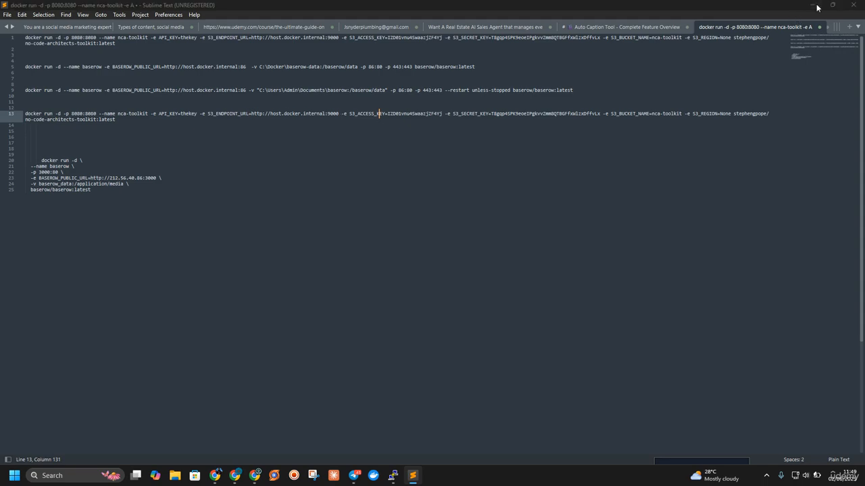
# Step: Paste the guide's local NCA Toolkit docker run command below the two saved keys in WordCounter
pyautogui.click(654, 208)
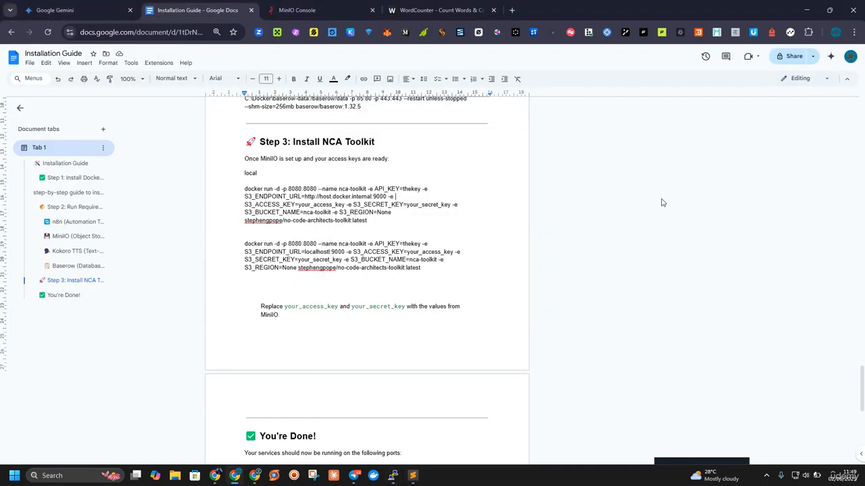
pyautogui.click(405, 10)
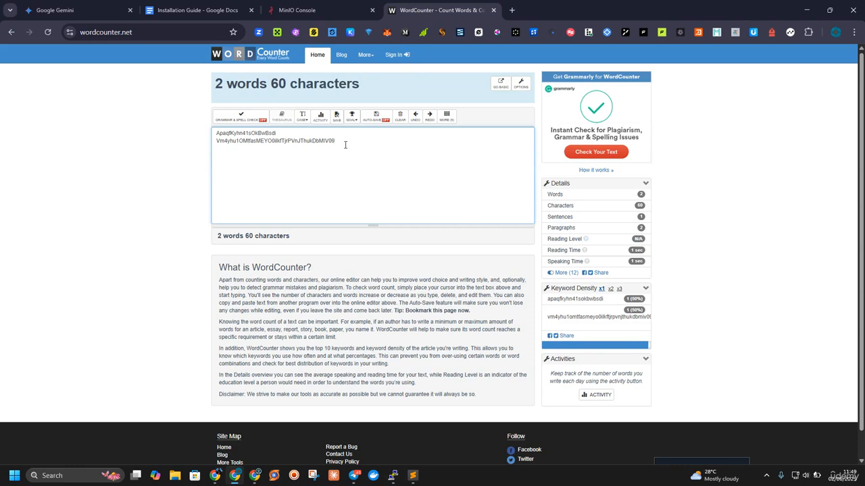
pyautogui.hotkey('ctrl', 'v')
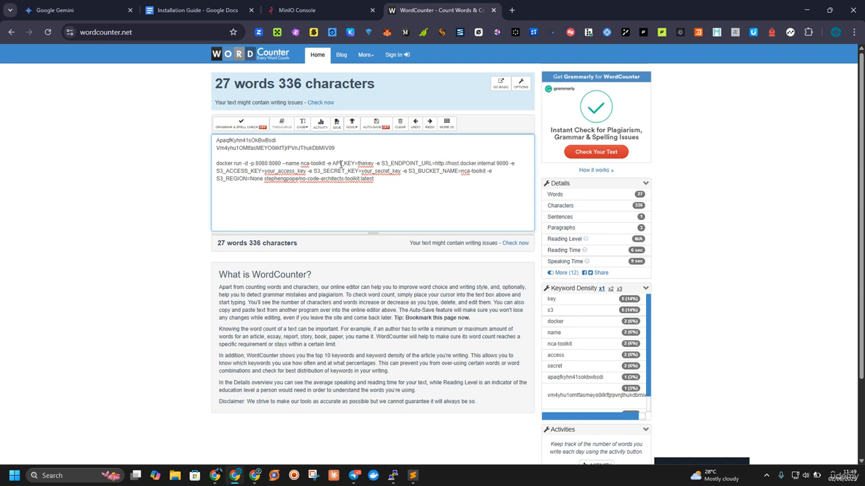
# Step: Add an "api" line between the two saved keys and the docker run command
pyautogui.doubleClick(366, 163)
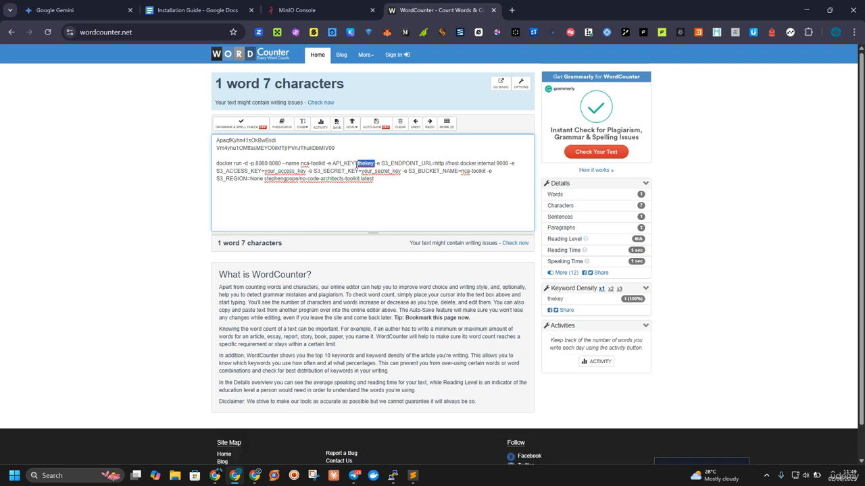
pyautogui.click(345, 149)
pyautogui.press('Return')
pyautogui.press('Return')
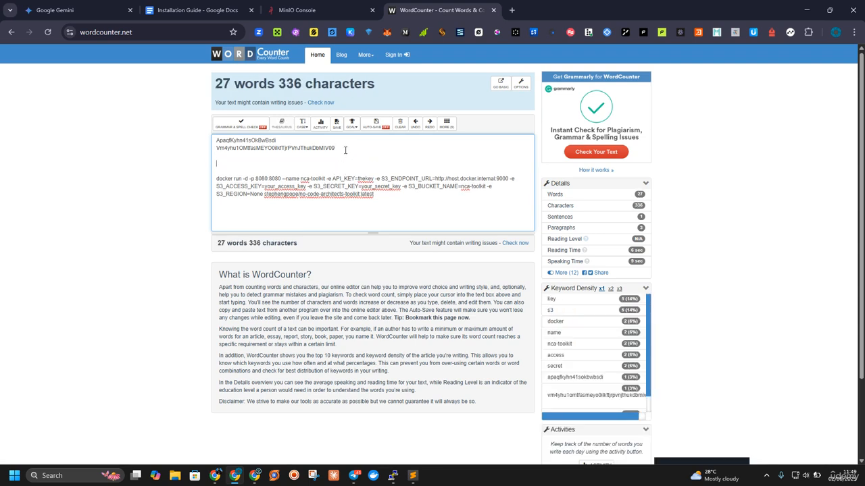
pyautogui.write('api')
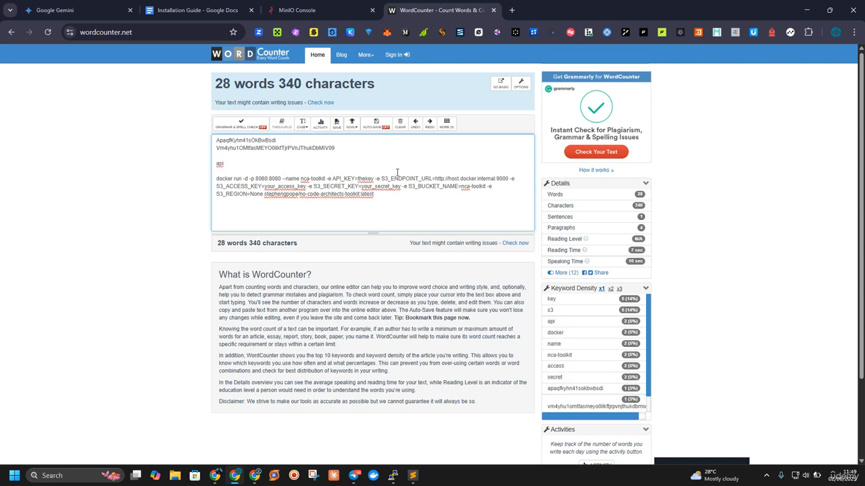
pyautogui.doubleClick(372, 178)
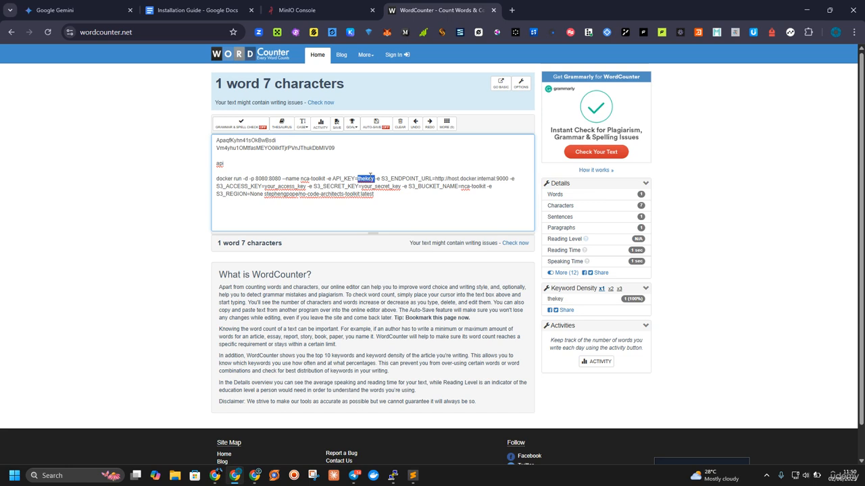
pyautogui.click(370, 177)
pyautogui.doubleClick(370, 177)
pyautogui.click(494, 179)
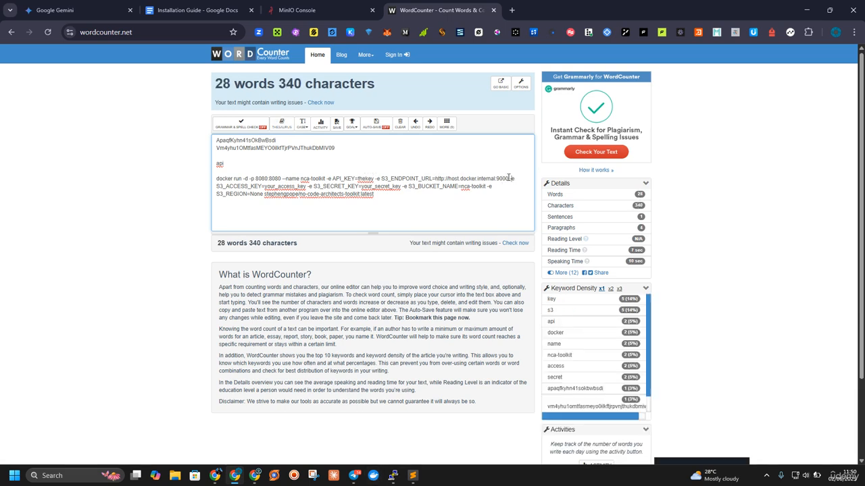
pyautogui.moveTo(509, 179); pyautogui.dragTo(435, 180)
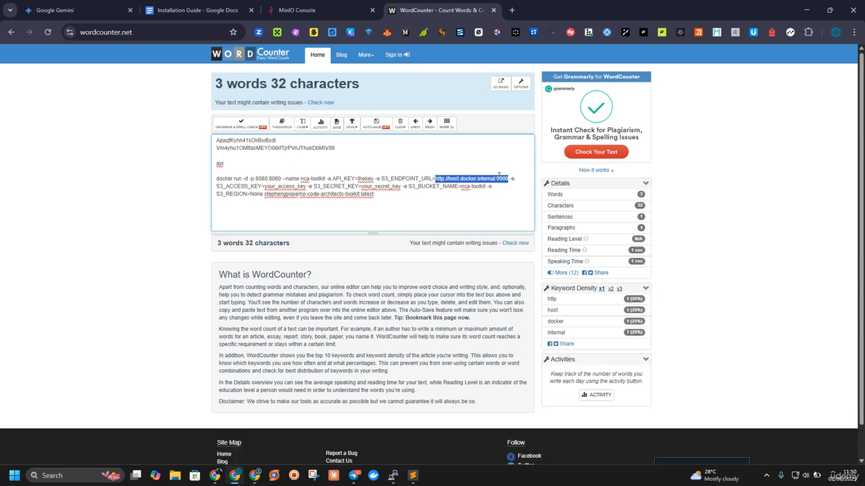
# Step: Replace the your_access_key and your_secret_key placeholders in the docker run command with the saved access key and secret key
pyautogui.doubleClick(262, 141)
pyautogui.hotkey('ctrl', 'c')
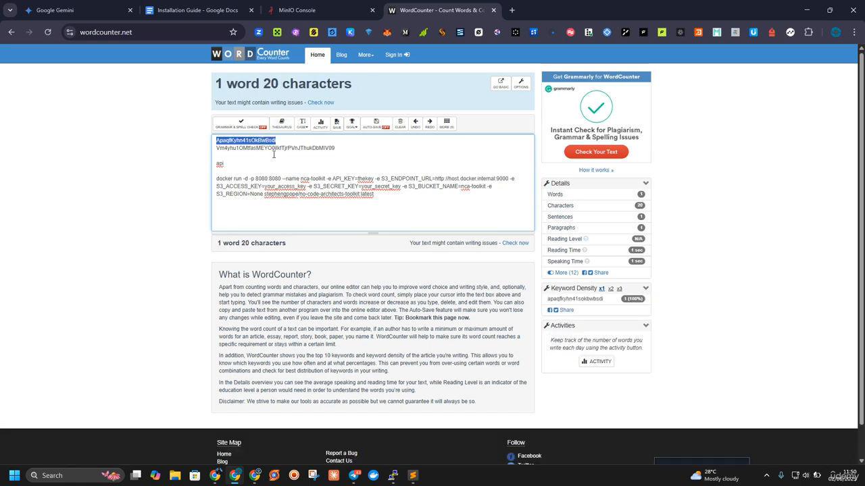
pyautogui.moveTo(306, 187); pyautogui.dragTo(264, 188)
pyautogui.hotkey('ctrl', 'v')
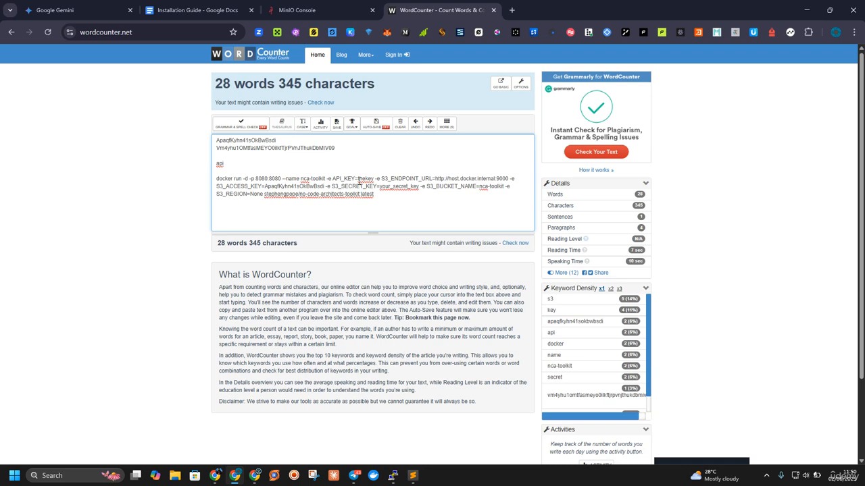
pyautogui.moveTo(335, 148); pyautogui.dragTo(216, 148)
pyautogui.hotkey('ctrl', 'c')
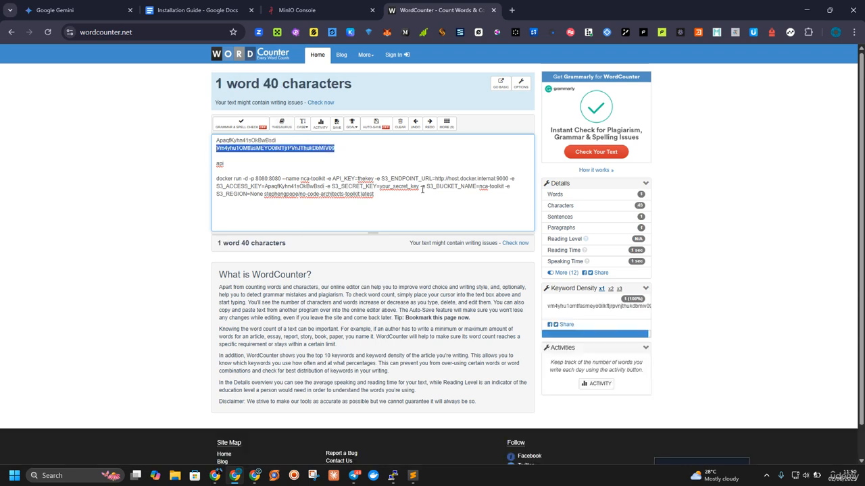
pyautogui.moveTo(419, 186); pyautogui.dragTo(382, 186)
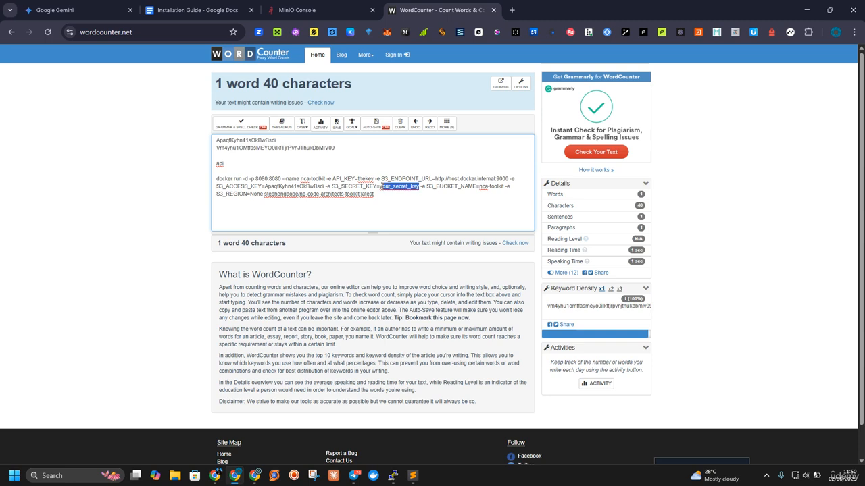
pyautogui.hotkey('ctrl', 'v')
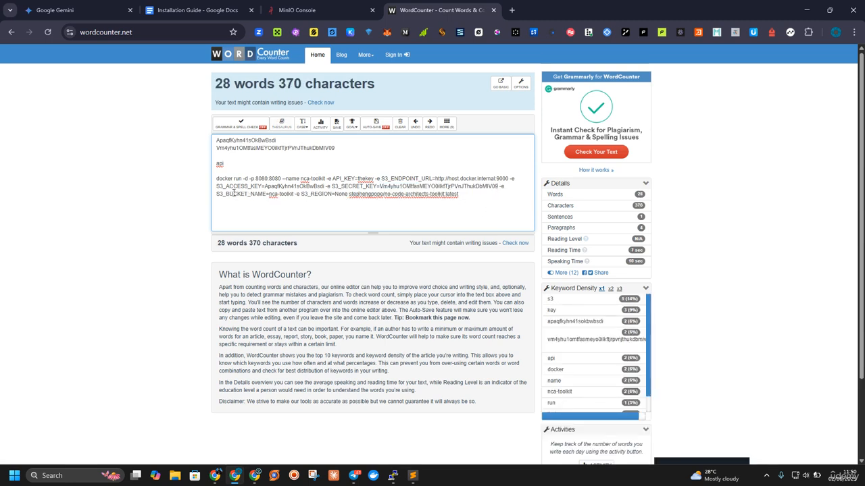
# Step: In the MinIO Console, create the access key from the generated credentials and download them for import
pyautogui.click(297, 11)
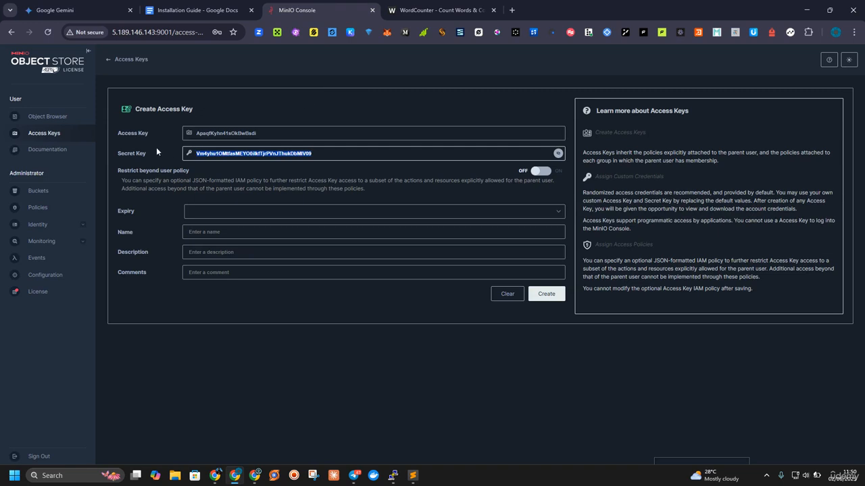
pyautogui.click(545, 298)
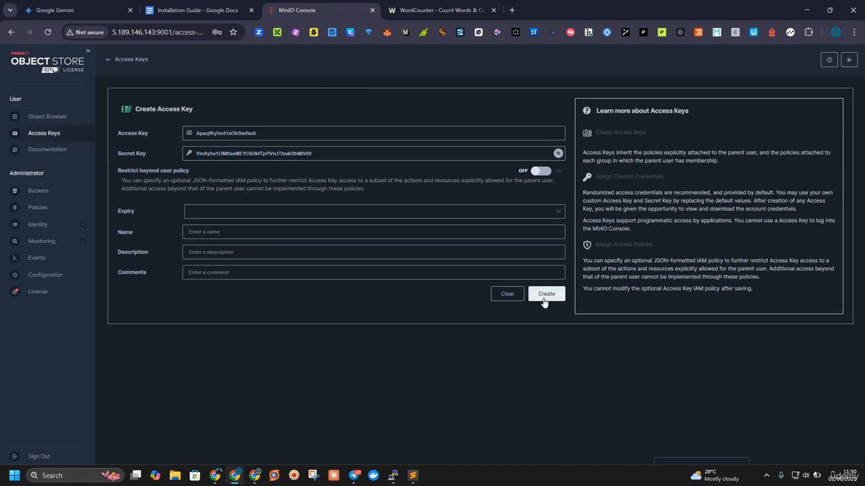
pyautogui.click(544, 297)
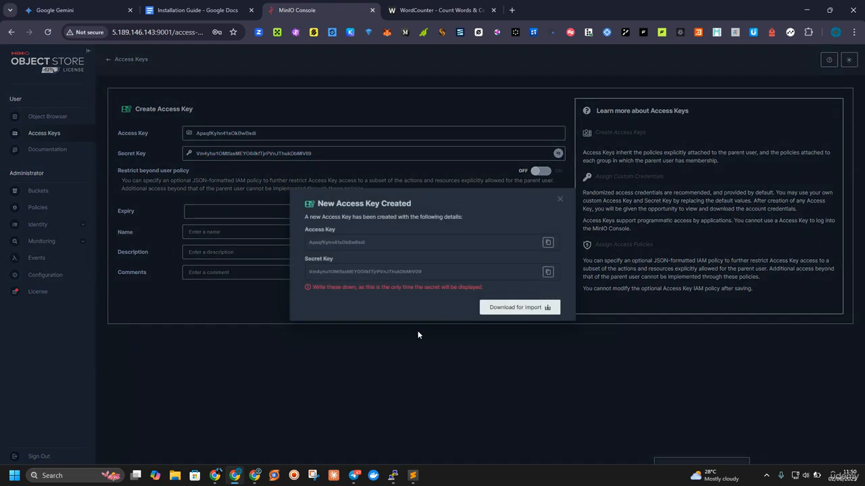
pyautogui.doubleClick(503, 307)
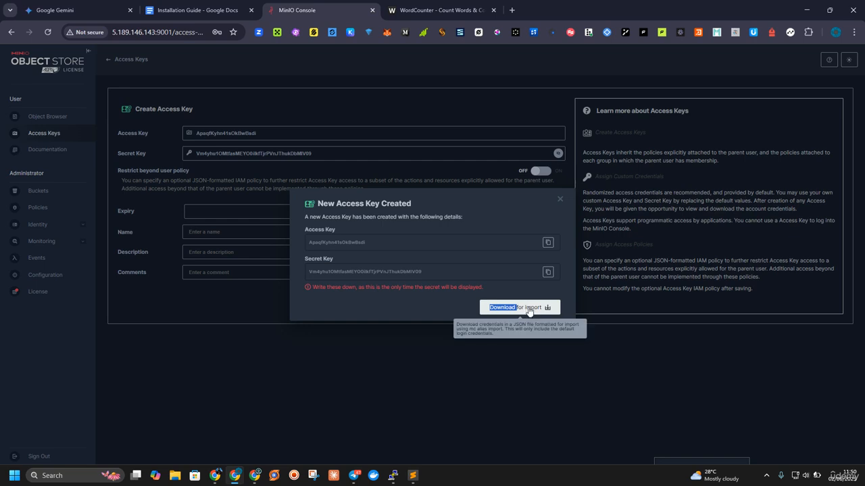
pyautogui.click(558, 200)
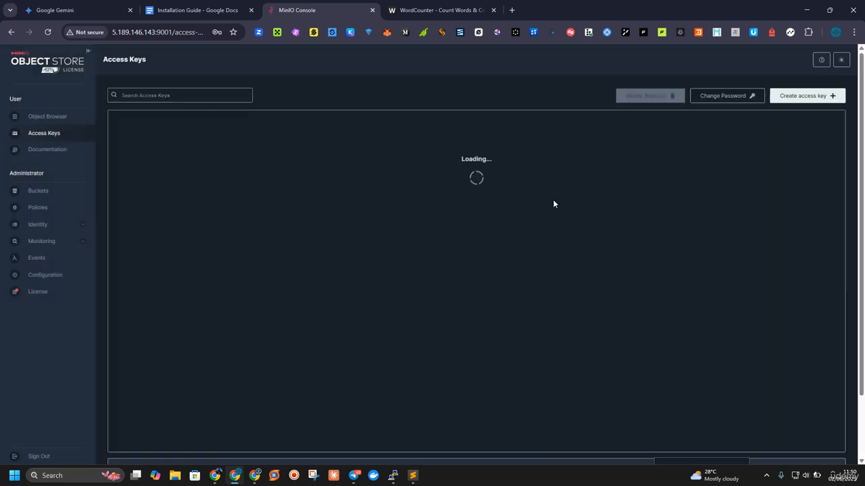
# Step: View the buckets in the Object Browser and clear the browser's save-password prompt
pyautogui.click(53, 116)
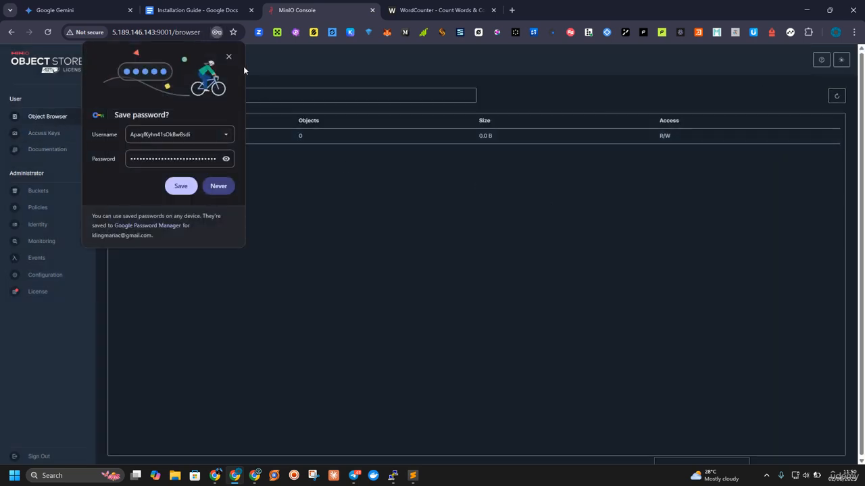
pyautogui.click(180, 185)
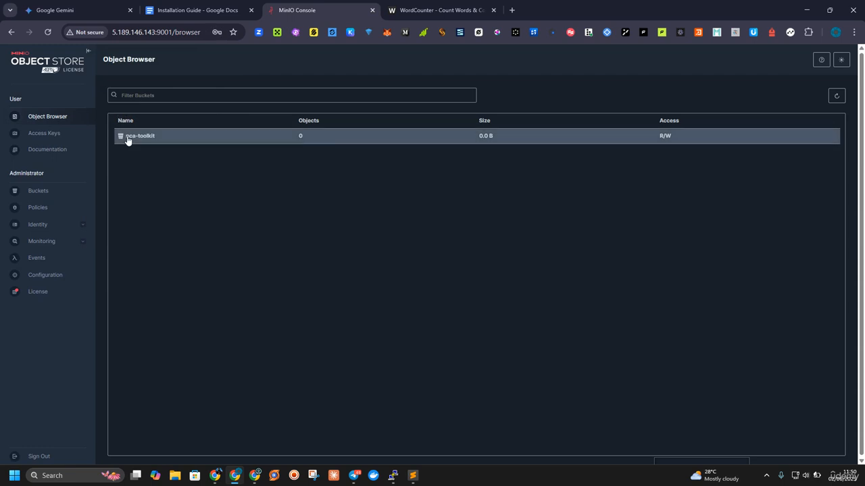
pyautogui.click(439, 10)
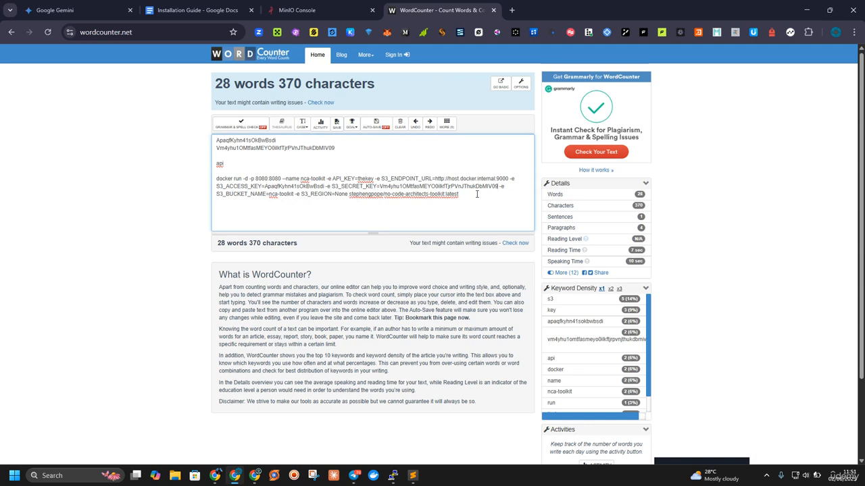
pyautogui.moveTo(476, 196); pyautogui.dragTo(211, 188)
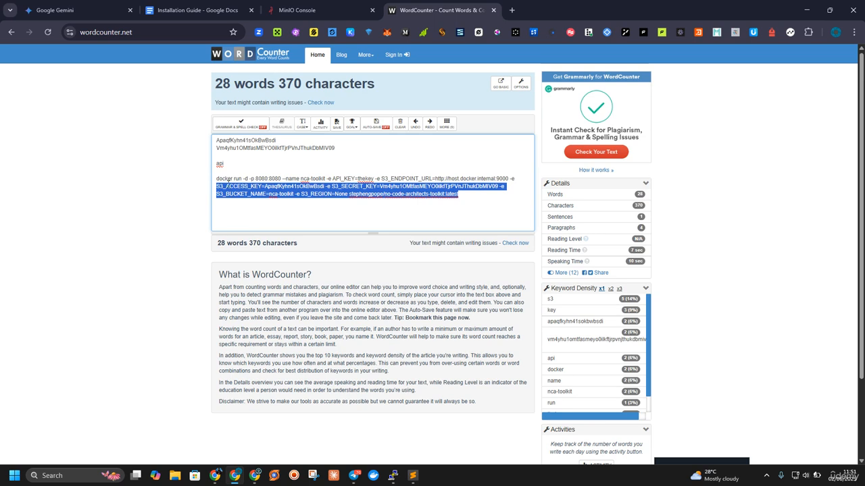
pyautogui.click(477, 179)
pyautogui.moveTo(496, 179); pyautogui.dragTo(435, 179)
pyautogui.write('local')
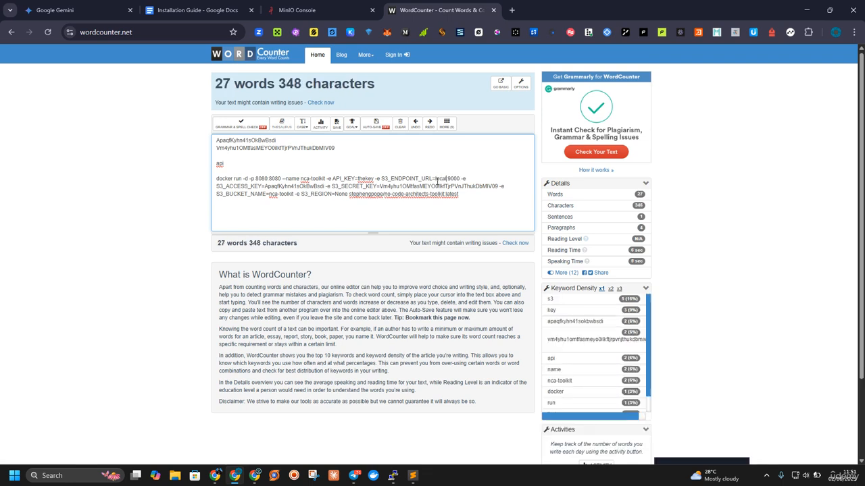
pyautogui.write('host')
# Step: Select the full docker run command, then switch to Docker Desktop and replace the PowerShell terminal with a Git Bash one
pyautogui.tripleClick(437, 182)
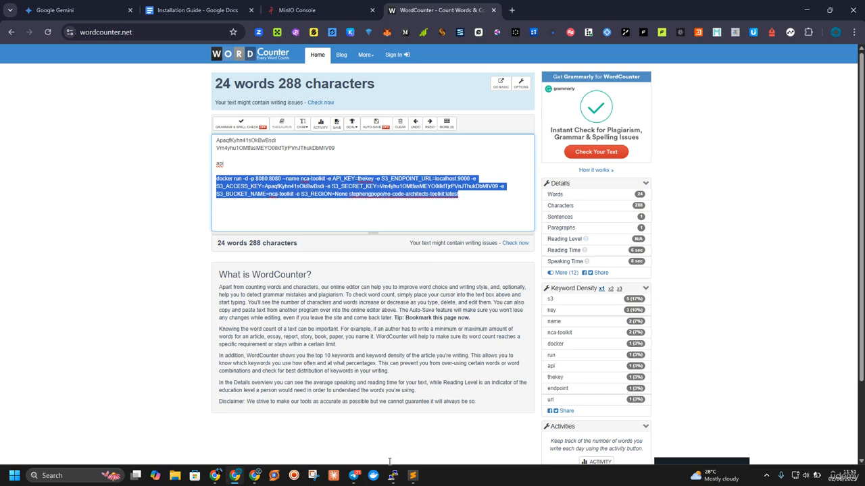
pyautogui.click(374, 476)
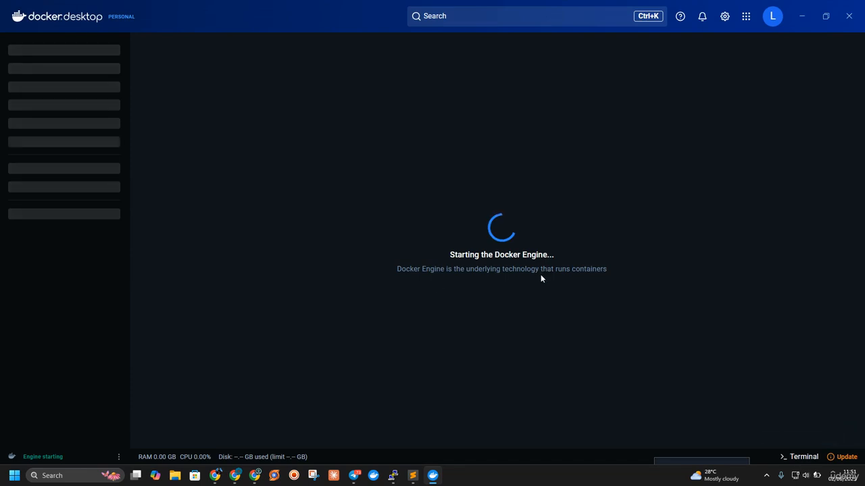
pyautogui.click(802, 456)
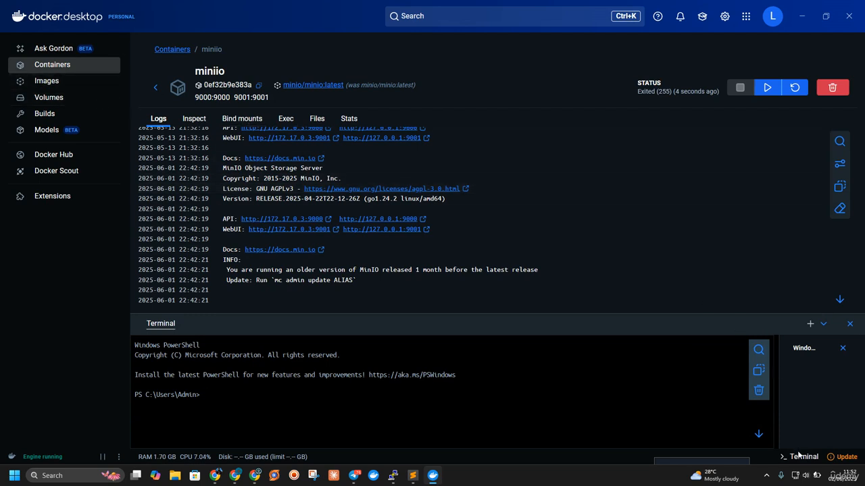
pyautogui.click(842, 348)
pyautogui.click(822, 325)
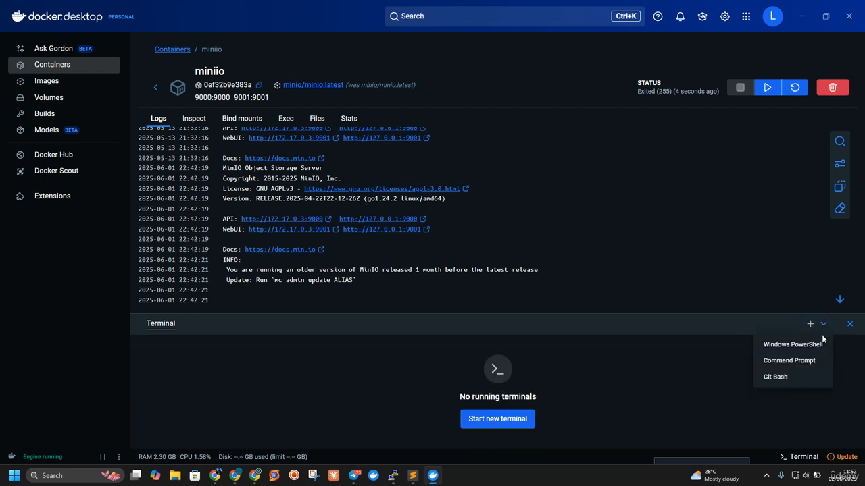
pyautogui.click(777, 379)
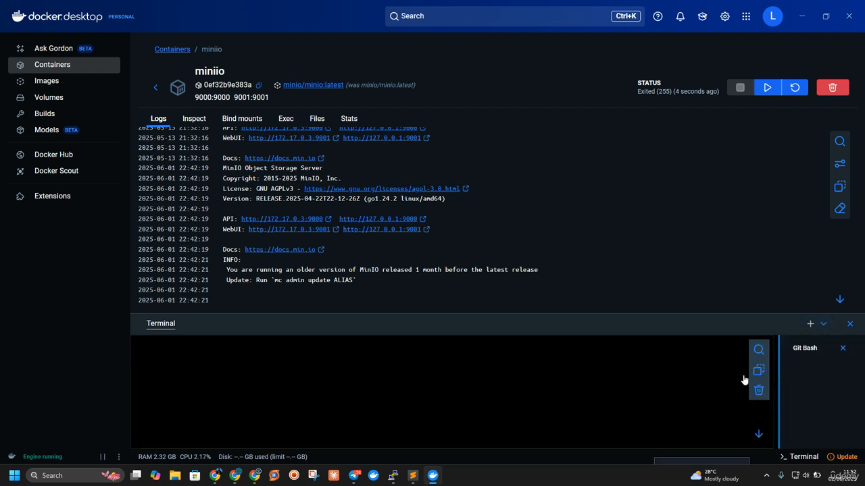
# Step: Try to paste the docker run command into the Git Bash terminal and clear the pasted secret key
pyautogui.rightClick(221, 387)
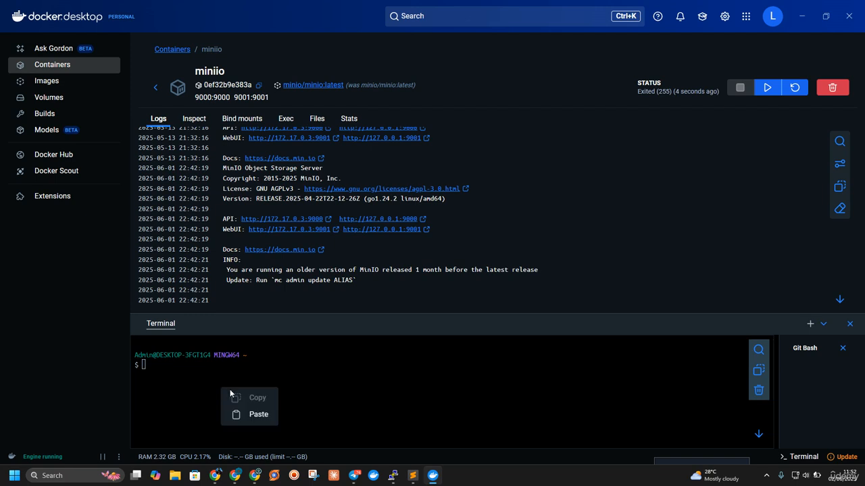
pyautogui.click(257, 414)
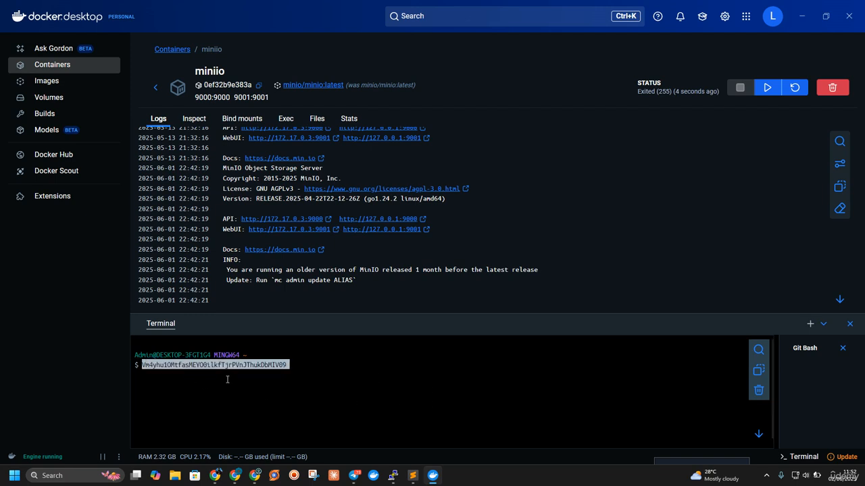
pyautogui.press('BackSpace')
pyautogui.press('BackSpace')
pyautogui.press('BackSpace')
pyautogui.press('BackSpace')
pyautogui.press('BackSpace')
pyautogui.press('BackSpace')
pyautogui.press('BackSpace')
pyautogui.press('BackSpace')
pyautogui.press('BackSpace')
pyautogui.press('BackSpace')
pyautogui.press('BackSpace')
pyautogui.press('BackSpace')
pyautogui.press('BackSpace')
pyautogui.press('BackSpace')
pyautogui.press('BackSpace')
pyautogui.press('BackSpace')
pyautogui.press('BackSpace')
pyautogui.press('BackSpace')
pyautogui.press('BackSpace')
pyautogui.press('BackSpace')
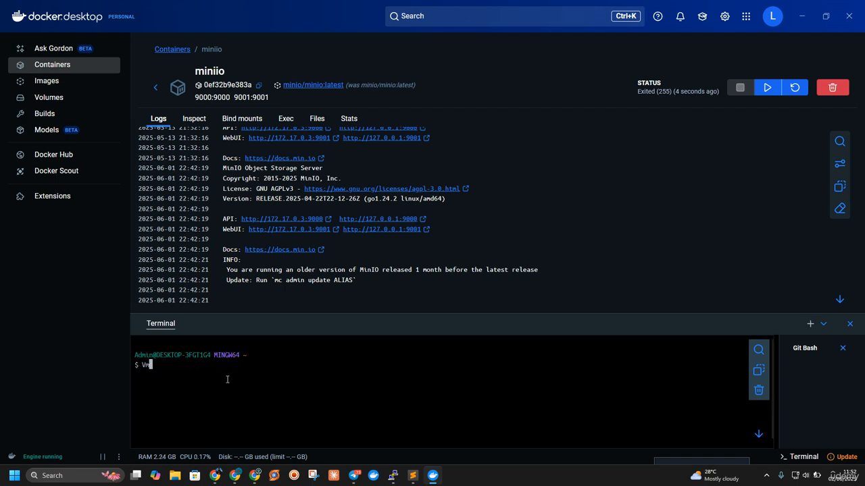
# Step: Look through the local images, then open the list of containers
pyautogui.click(41, 83)
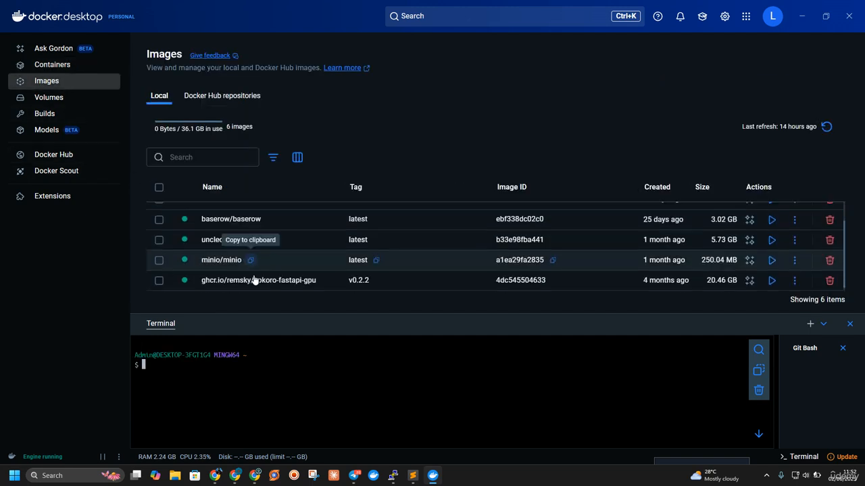
pyautogui.scroll(2, 259, 286)
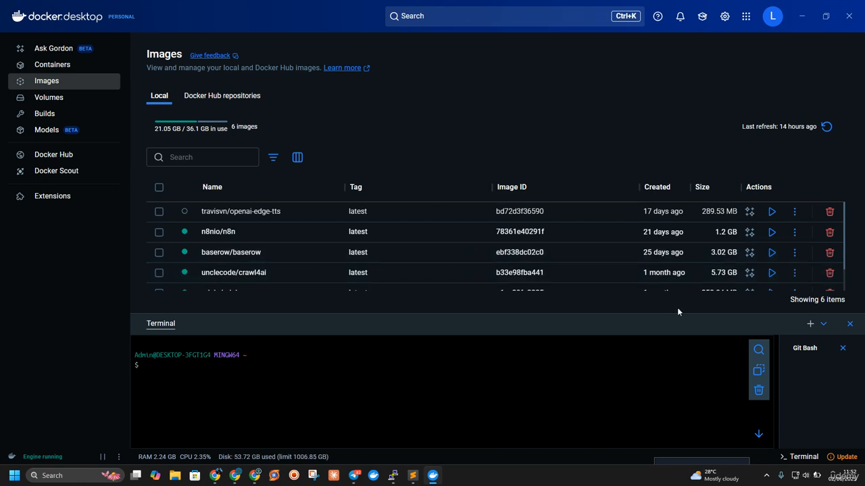
pyautogui.click(62, 72)
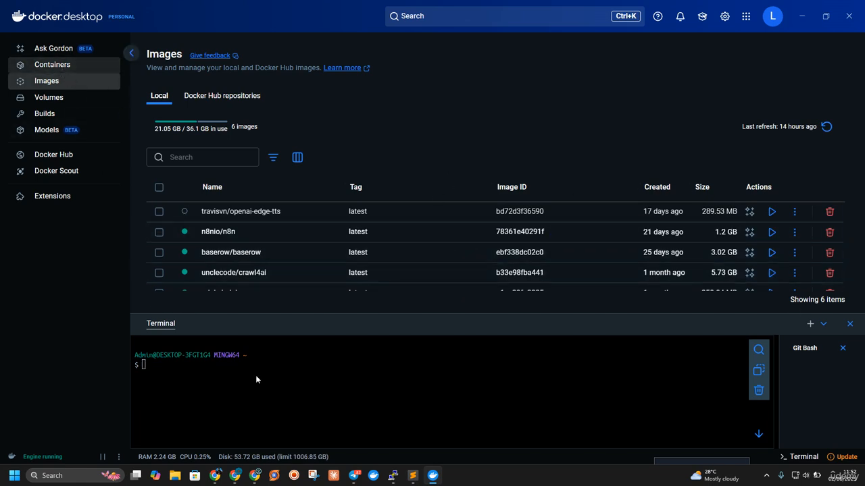
# Step: Connect to the server in PuTTY with the saved Setup session, logging in as root with the account password
pyautogui.click(393, 475)
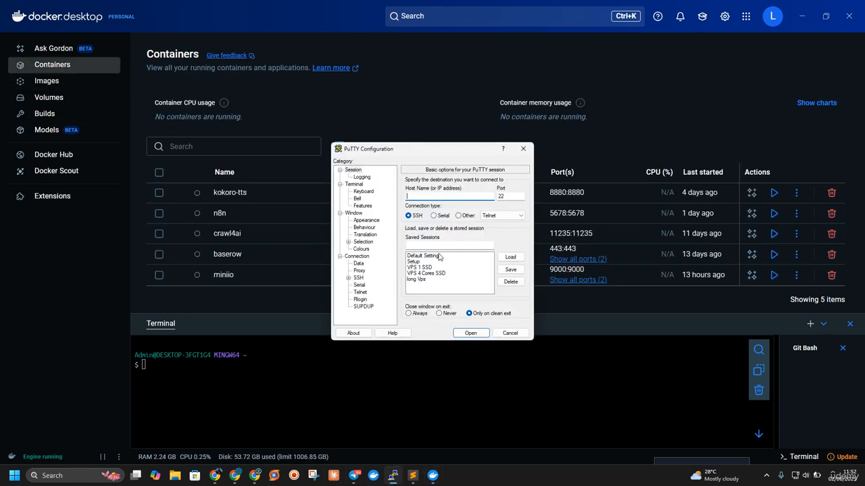
pyautogui.click(413, 264)
pyautogui.click(462, 334)
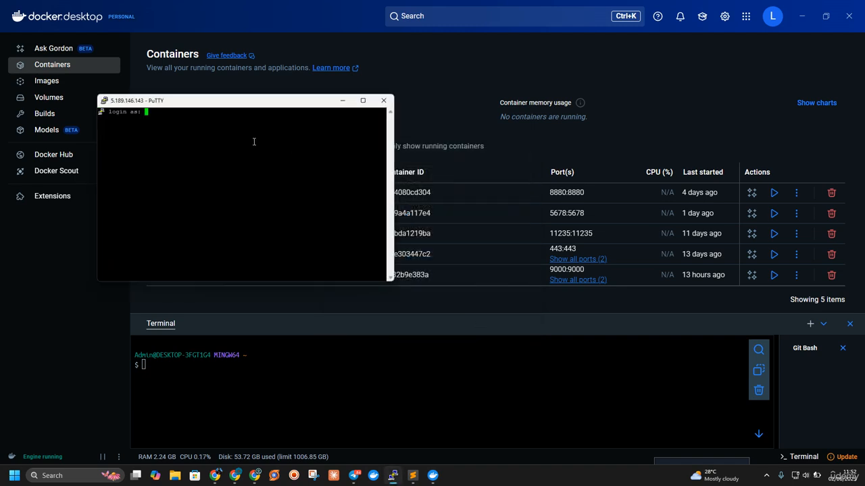
pyautogui.write('root')
pyautogui.press('Return')
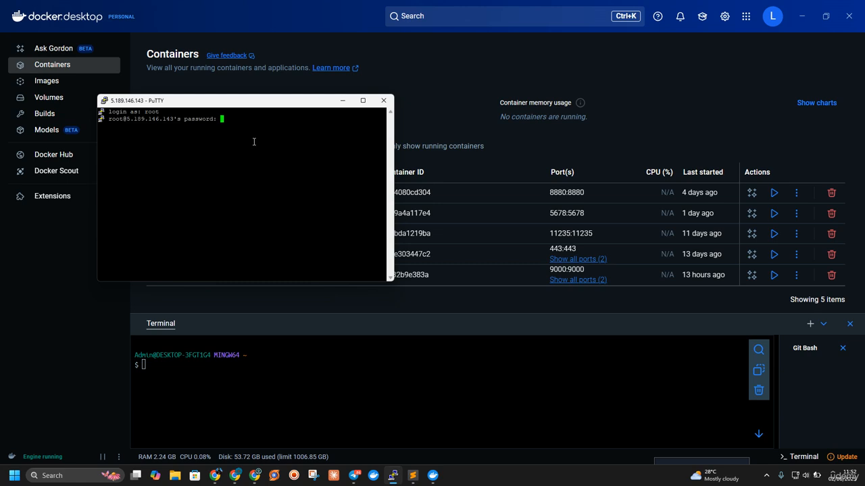
pyautogui.press('Return')
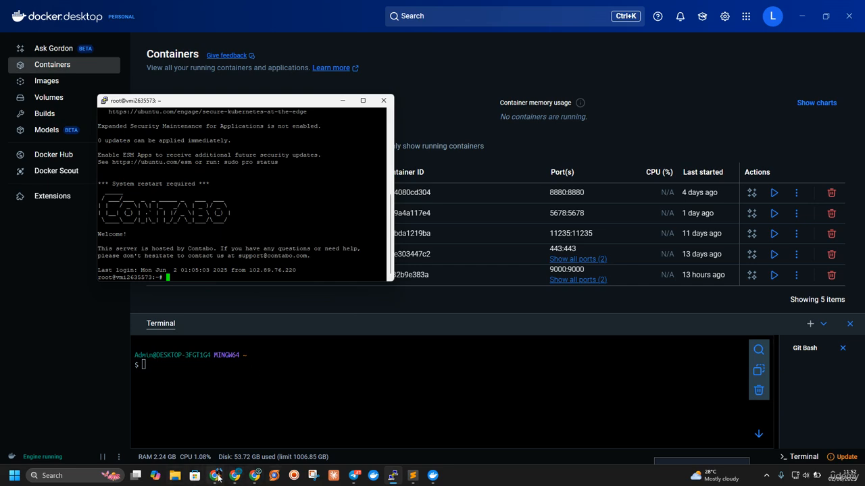
# Step: In the Installation Guide in Google Docs, correct the second NCA Toolkit command's S3_ENDPOINT_URL to localhost:9000
pyautogui.click(218, 477)
pyautogui.click(234, 475)
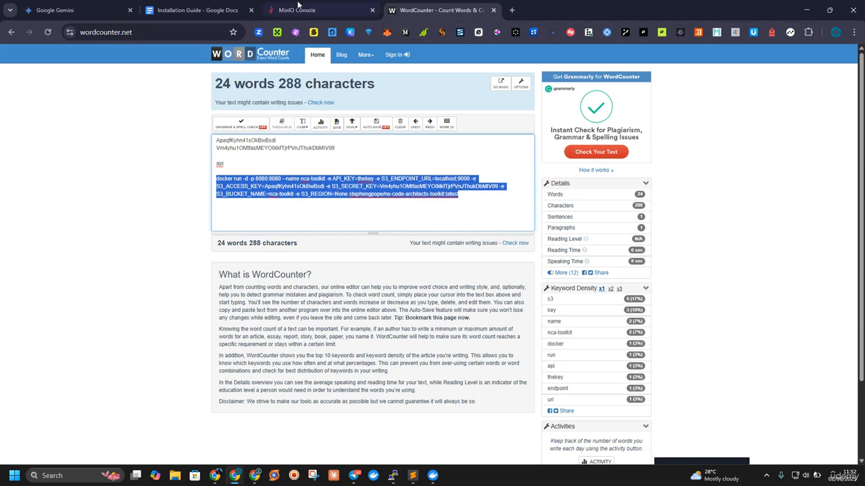
pyautogui.click(196, 10)
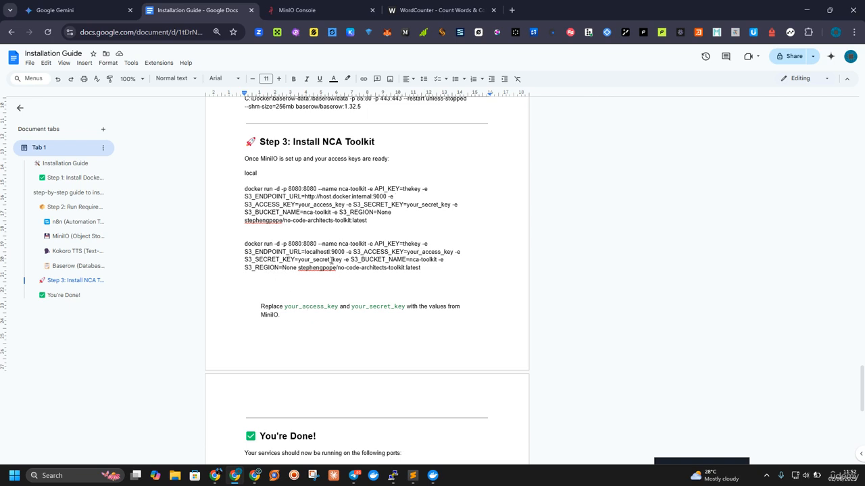
pyautogui.click(329, 244)
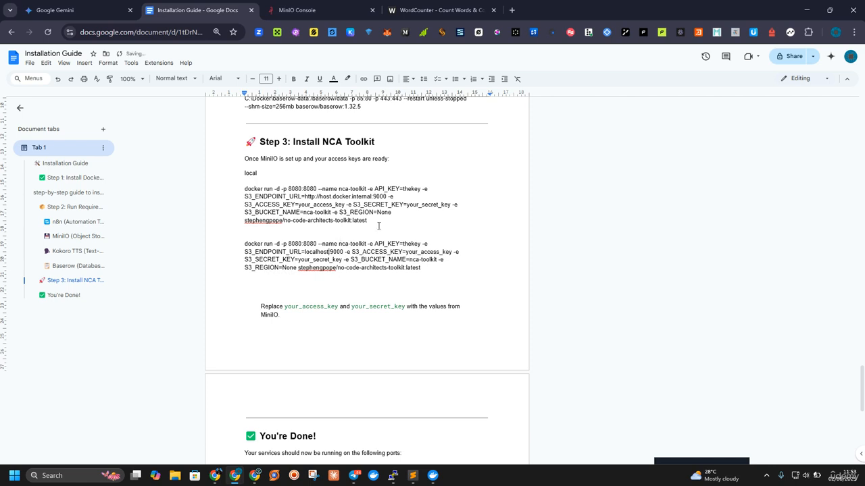
# Step: Copy the full docker run command from WordCounter, paste it into Docker Desktop's Git Bash terminal, and highlight its S3_ENDPOINT_URL setting
pyautogui.click(409, 8)
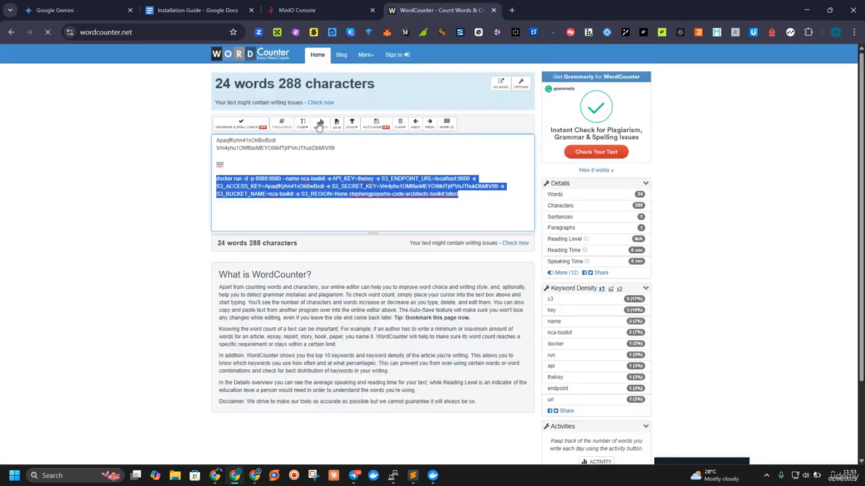
pyautogui.click(365, 187)
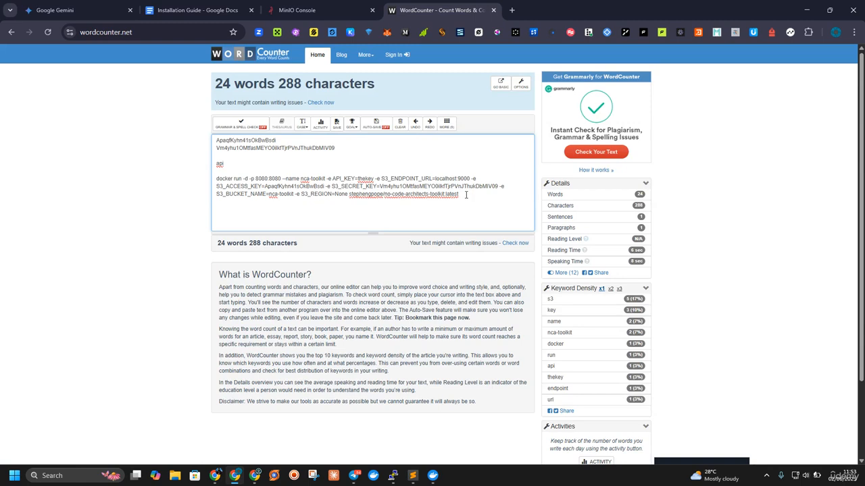
pyautogui.moveTo(465, 196); pyautogui.dragTo(218, 177)
pyautogui.hotkey('ctrl', 'c')
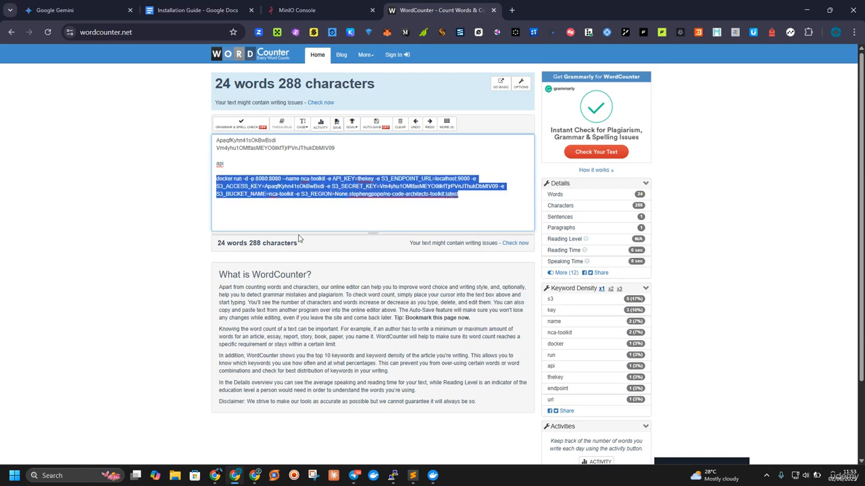
pyautogui.click(433, 476)
pyautogui.rightClick(320, 379)
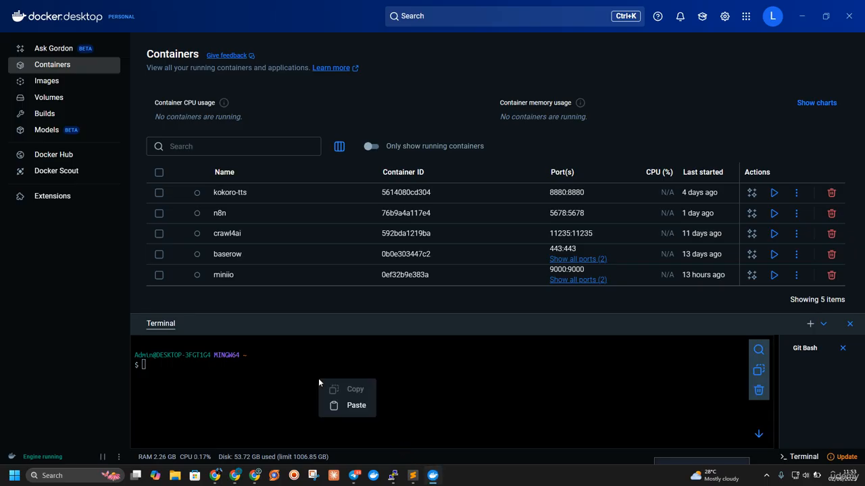
pyautogui.click(352, 405)
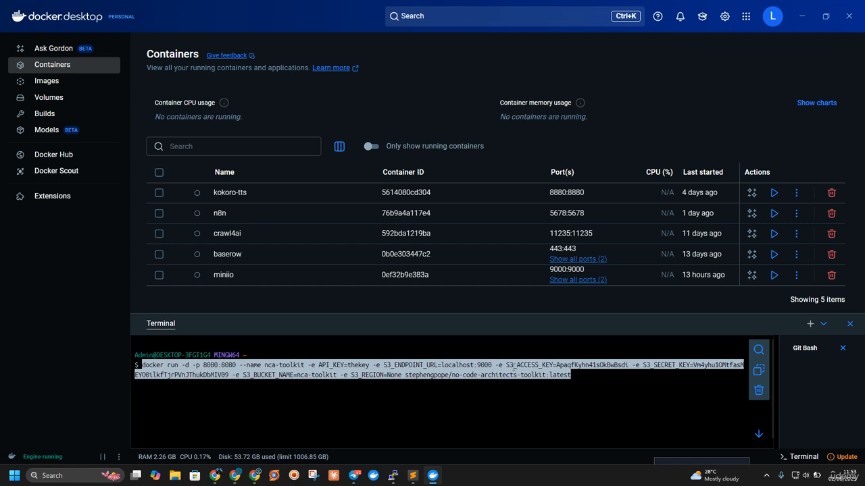
pyautogui.doubleClick(459, 365)
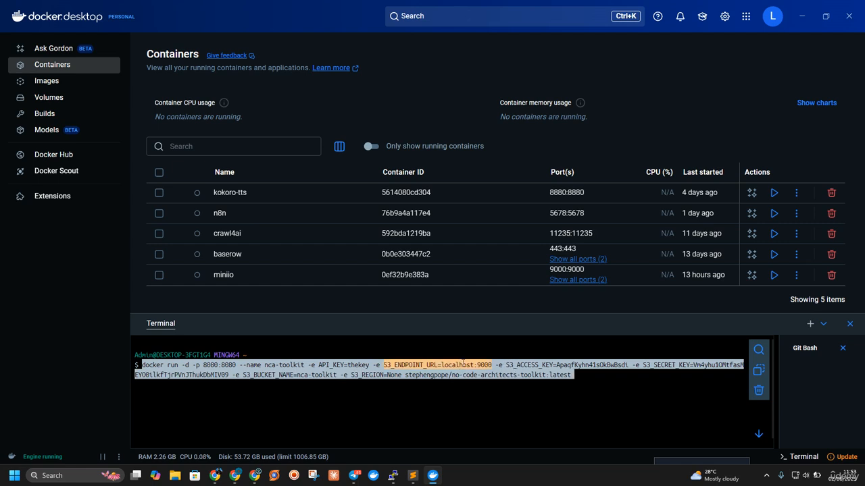
pyautogui.click(215, 476)
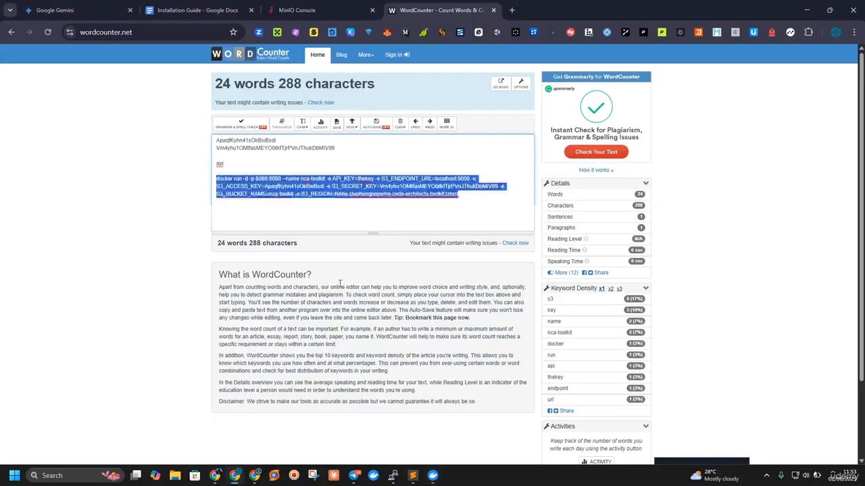
pyautogui.click(203, 10)
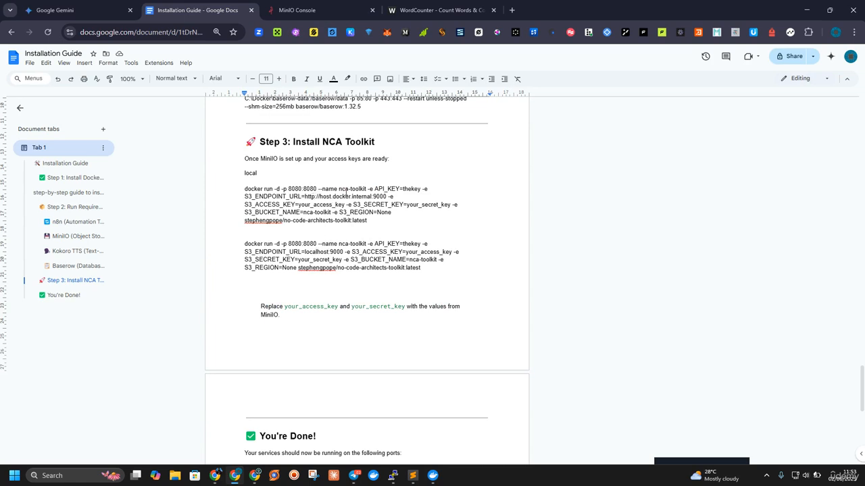
pyautogui.scroll(-2, 333, 285)
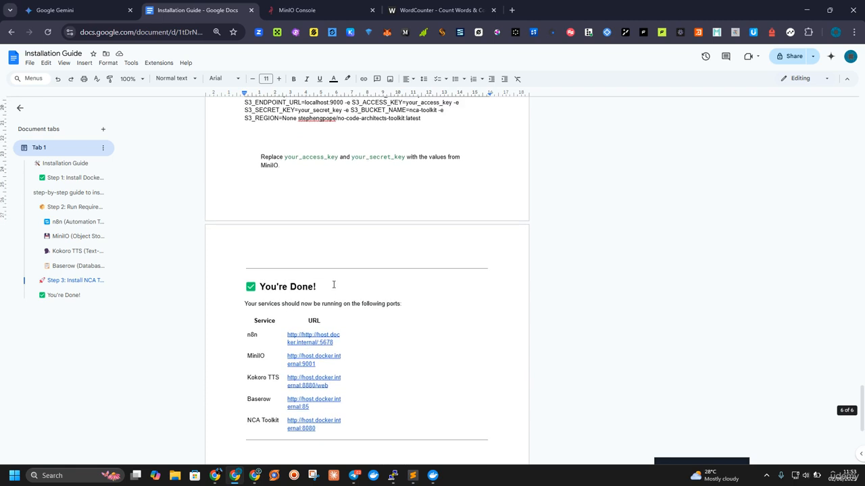
pyautogui.scroll(2, 333, 283)
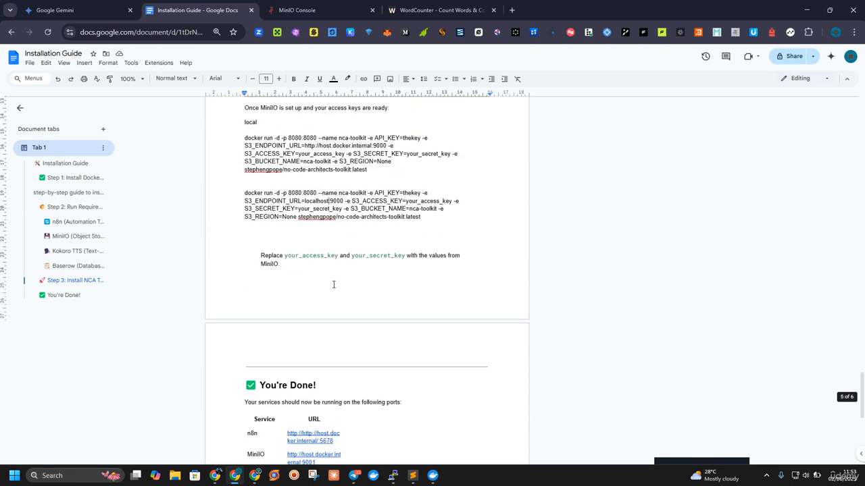
pyautogui.click(393, 475)
pyautogui.rightClick(292, 277)
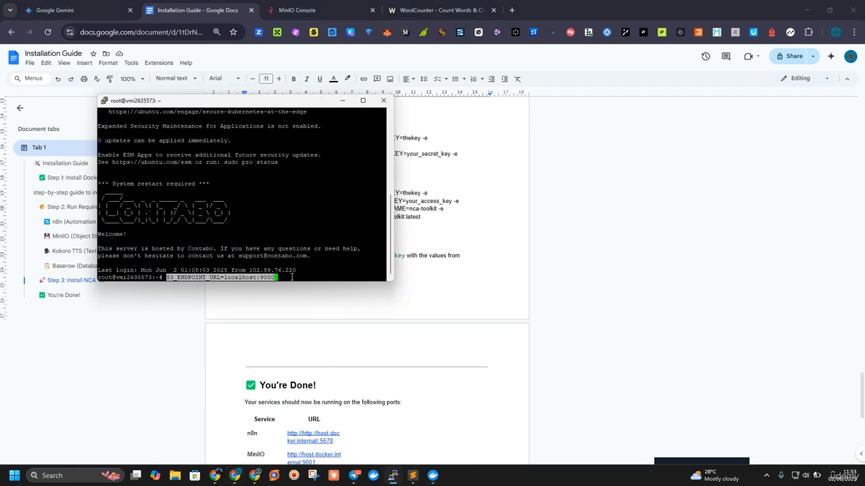
pyautogui.press('BackSpace')
pyautogui.press('BackSpace')
pyautogui.press('BackSpace')
pyautogui.press('BackSpace')
pyautogui.press('BackSpace')
pyautogui.press('BackSpace')
pyautogui.press('BackSpace')
pyautogui.press('BackSpace')
pyautogui.press('BackSpace')
pyautogui.press('BackSpace')
pyautogui.press('BackSpace')
pyautogui.press('BackSpace')
pyautogui.press('BackSpace')
pyautogui.press('BackSpace')
pyautogui.press('BackSpace')
pyautogui.press('BackSpace')
pyautogui.press('BackSpace')
pyautogui.press('BackSpace')
pyautogui.press('BackSpace')
pyautogui.press('BackSpace')
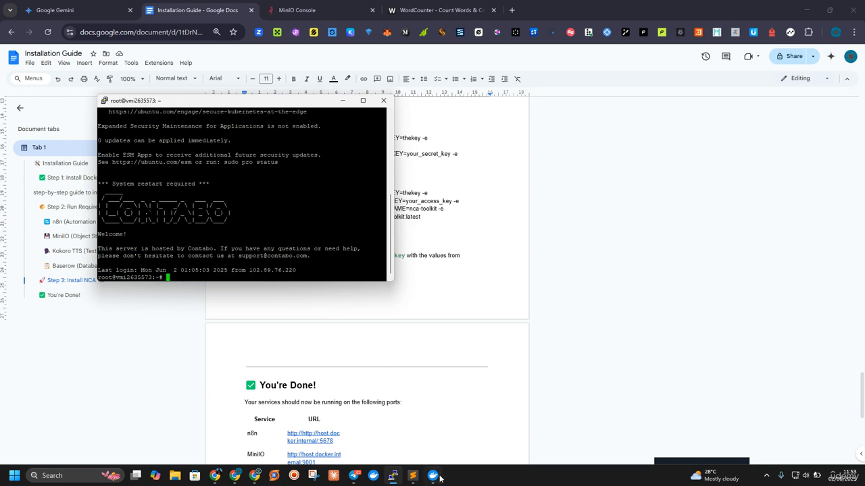
# Step: Copy the nca-toolkit docker run command from WordCounter and run it in the PuTTY server session
pyautogui.moveTo(431, 479)
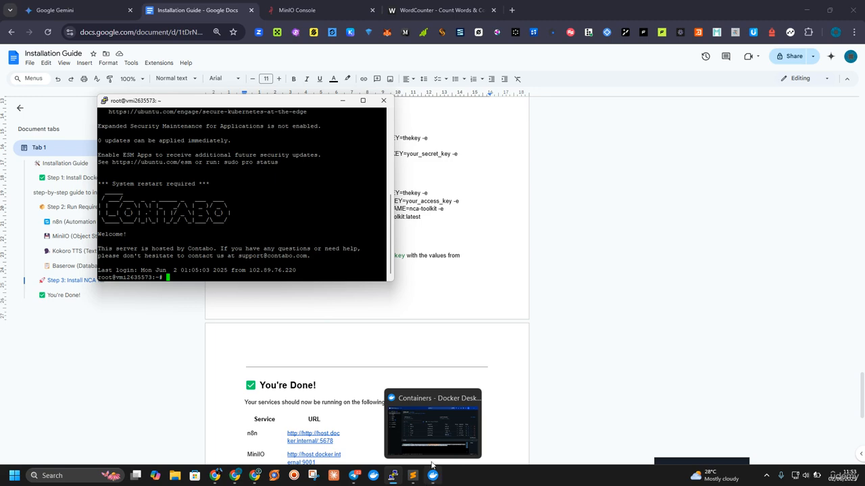
pyautogui.click(429, 6)
pyautogui.click(428, 7)
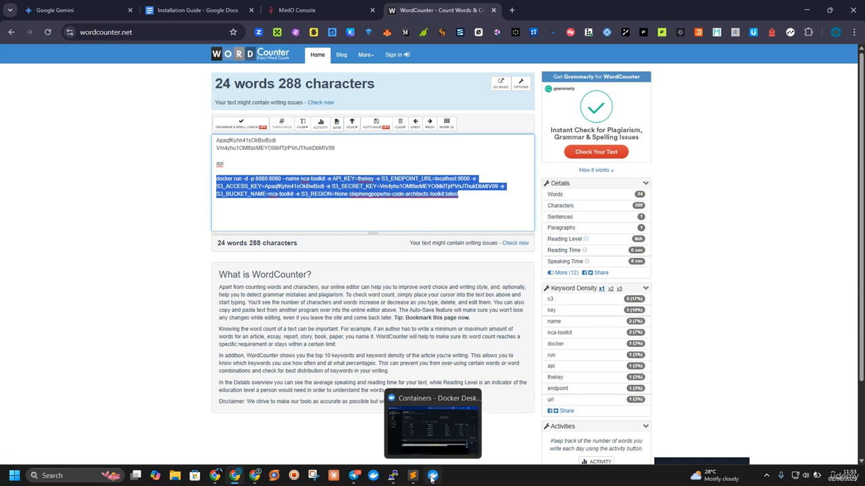
pyautogui.click(392, 476)
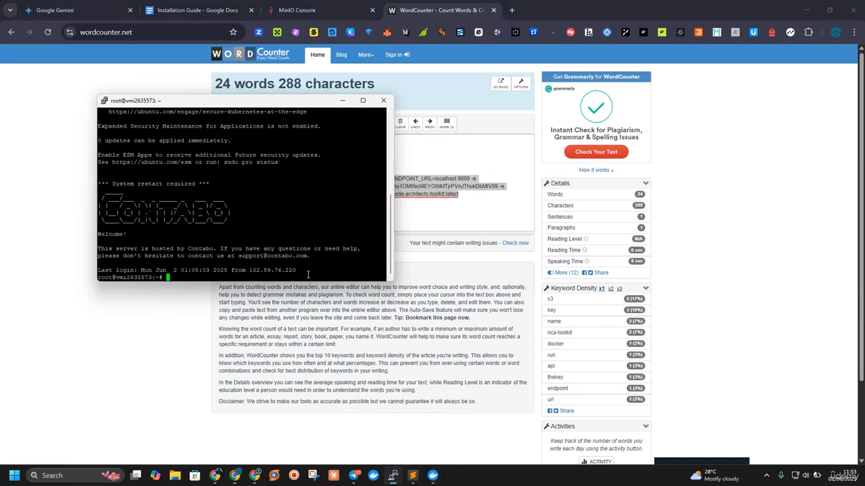
pyautogui.rightClick(307, 275)
pyautogui.press('Return')
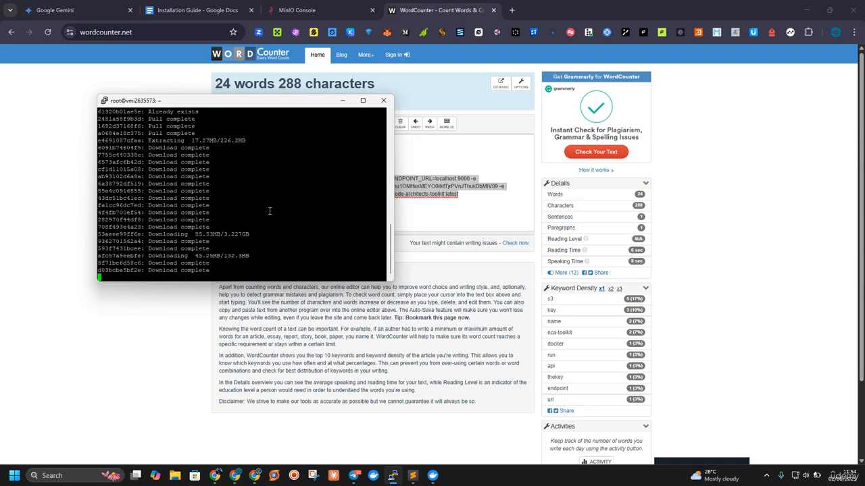
# Step: Check the contents of the nca-toolkit bucket in MinIO Console, then review the Kokoro TTS and Baserow commands in the Installation Guide
pyautogui.click(297, 10)
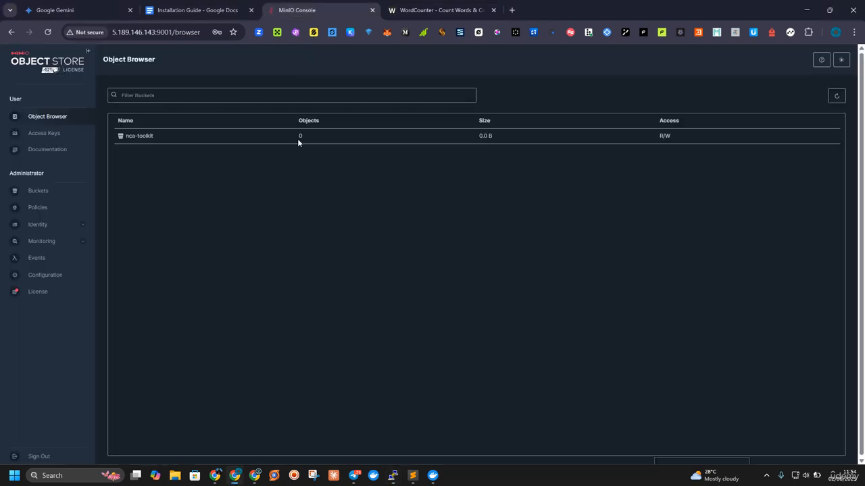
pyautogui.click(257, 138)
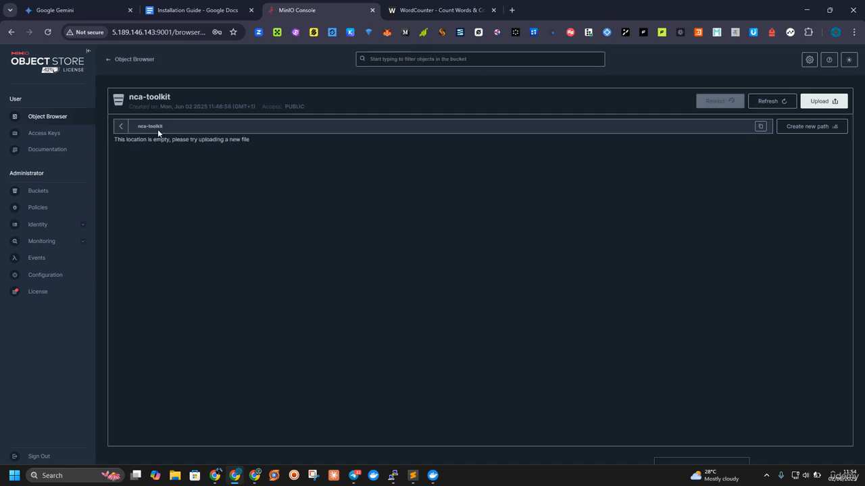
pyautogui.click(81, 120)
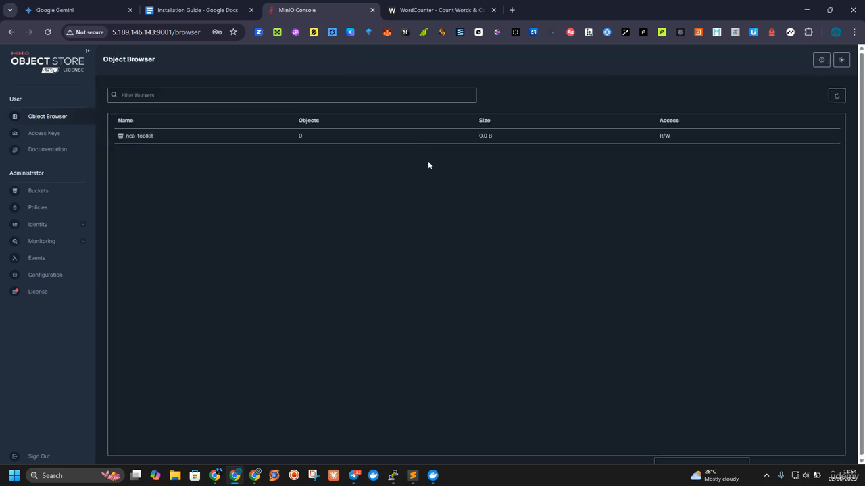
pyautogui.click(223, 10)
pyautogui.scroll(3, 354, 203)
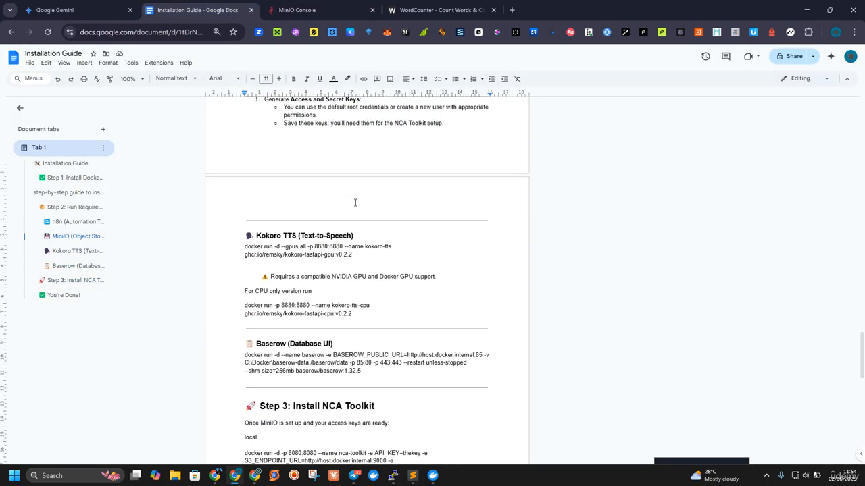
pyautogui.scroll(-2, 296, 255)
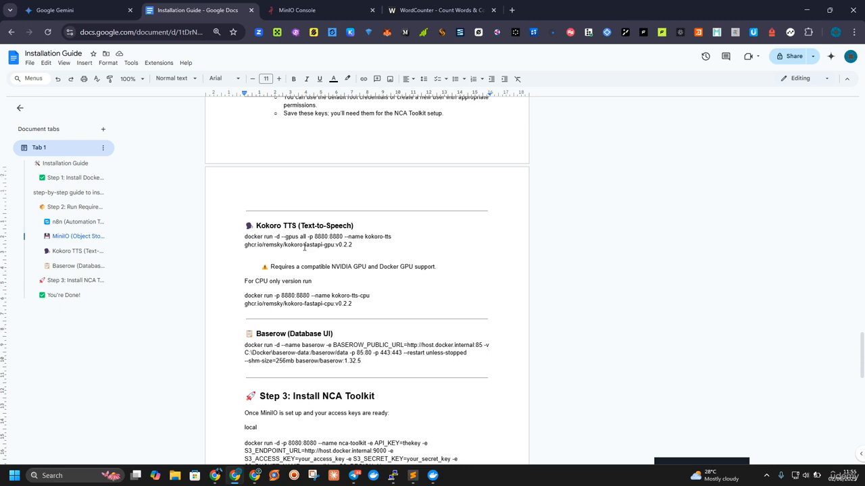
# Step: Switch to Docker Desktop and examine the local images and their sizes, including the kokoro-fastapi-gpu image
pyautogui.click(433, 476)
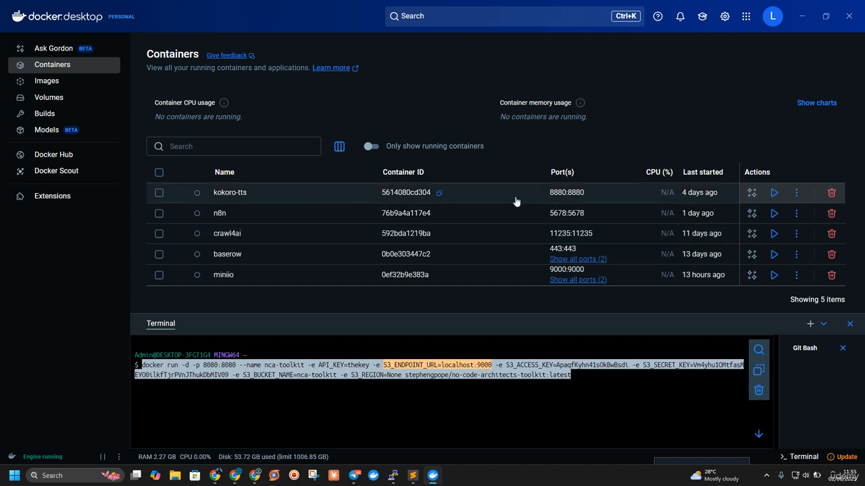
pyautogui.click(52, 81)
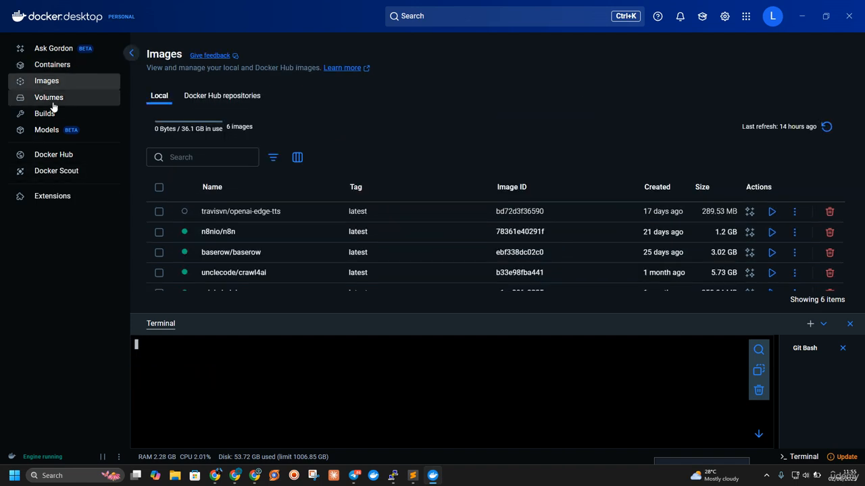
pyautogui.hotkey('ctrl', 'v')
pyautogui.scroll(-1, 241, 259)
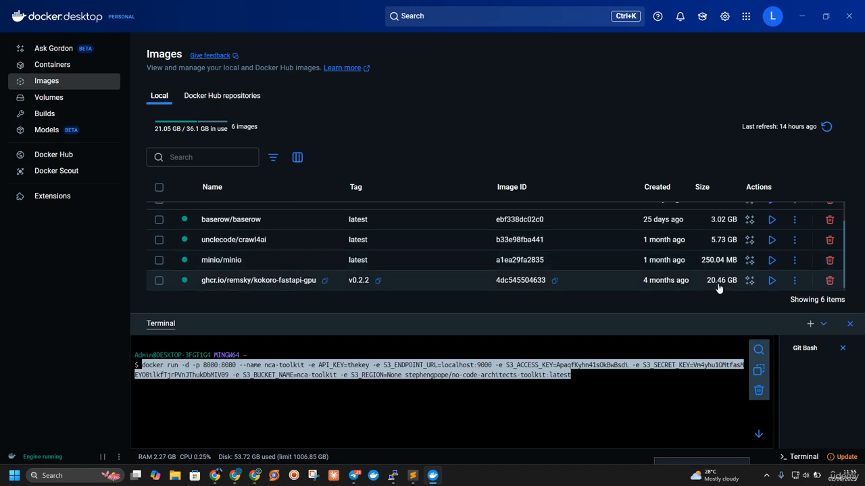
pyautogui.scroll(2, 719, 289)
pyautogui.scroll(-2, 718, 288)
pyautogui.scroll(2, 718, 288)
pyautogui.scroll(-2, 718, 289)
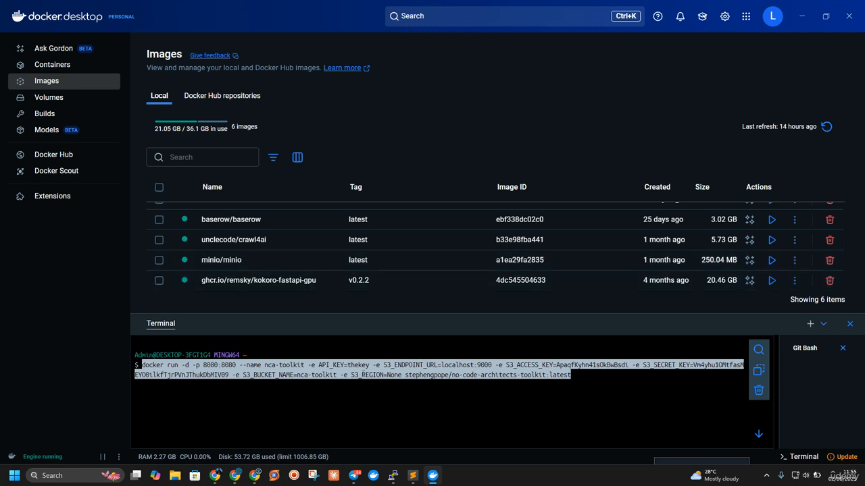
pyautogui.scroll(1, 260, 286)
pyautogui.scroll(-2, 261, 286)
# Step: Check the NCA Toolkit image download in the PuTTY session, then switch to the Installation Guide in Chrome
pyautogui.moveTo(390, 480)
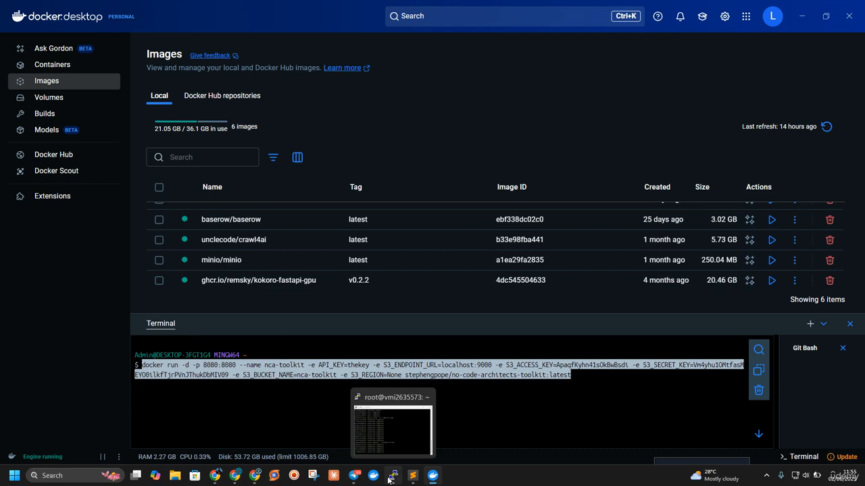
pyautogui.click(389, 479)
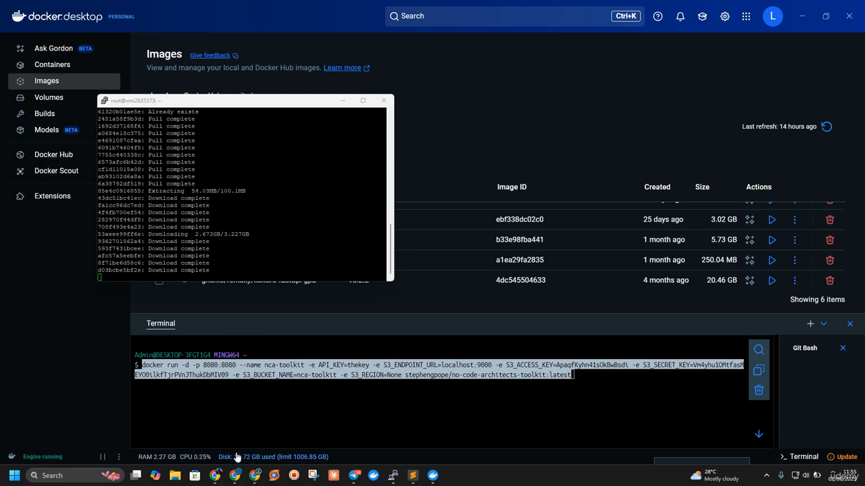
pyautogui.click(217, 477)
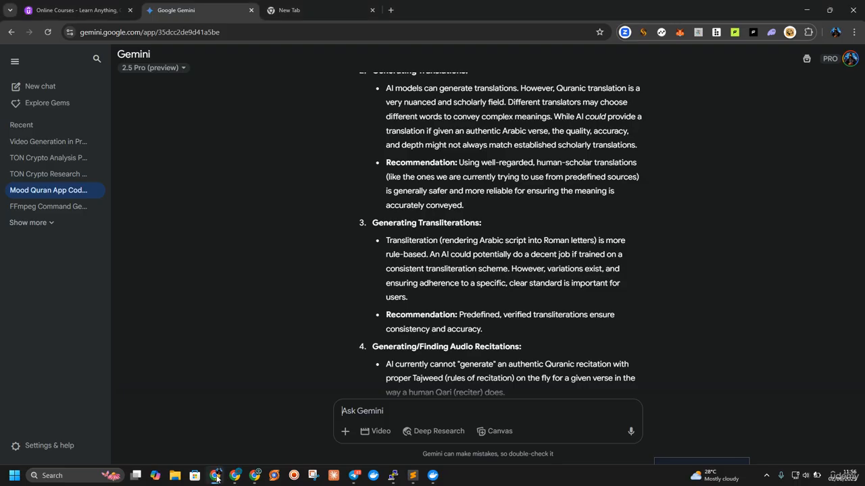
pyautogui.click(234, 475)
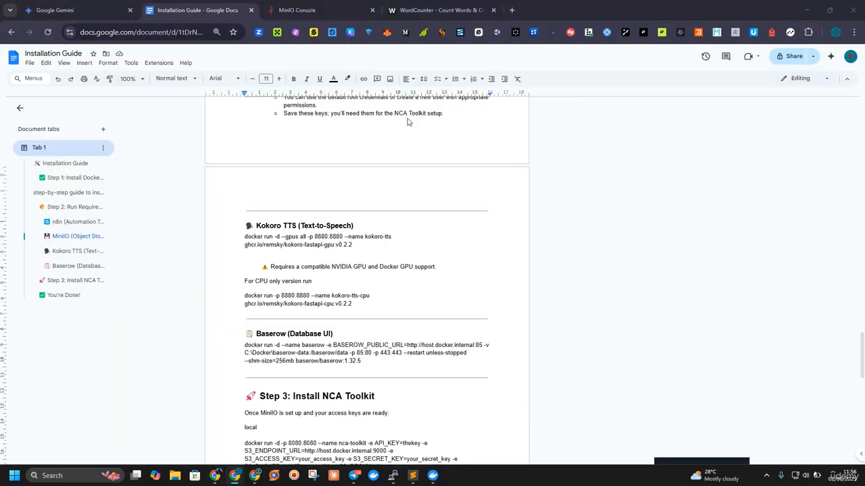
pyautogui.scroll(-5, 233, 250)
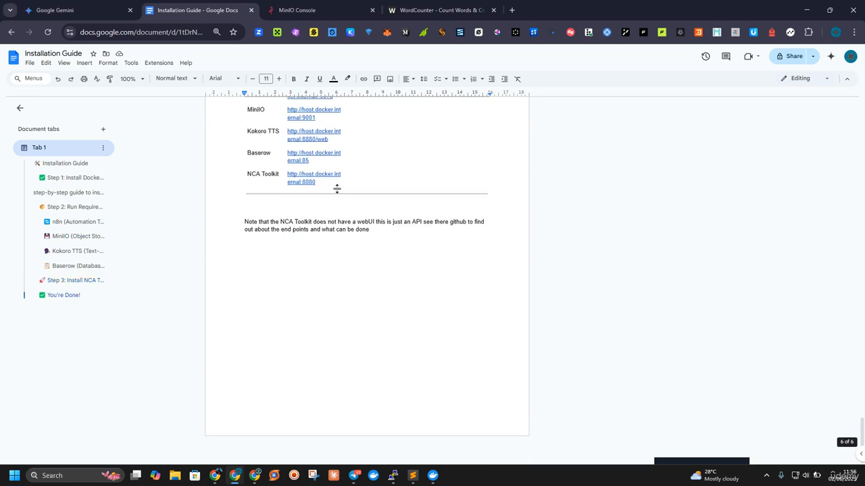
pyautogui.scroll(2, 338, 187)
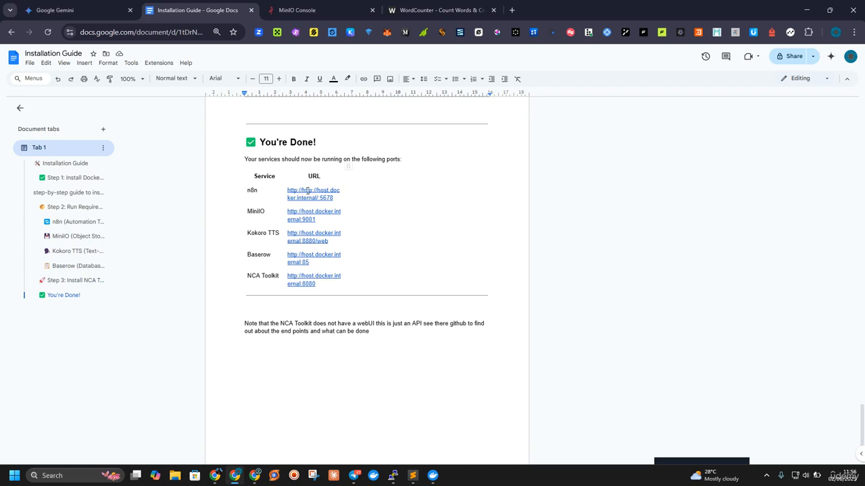
pyautogui.click(317, 188)
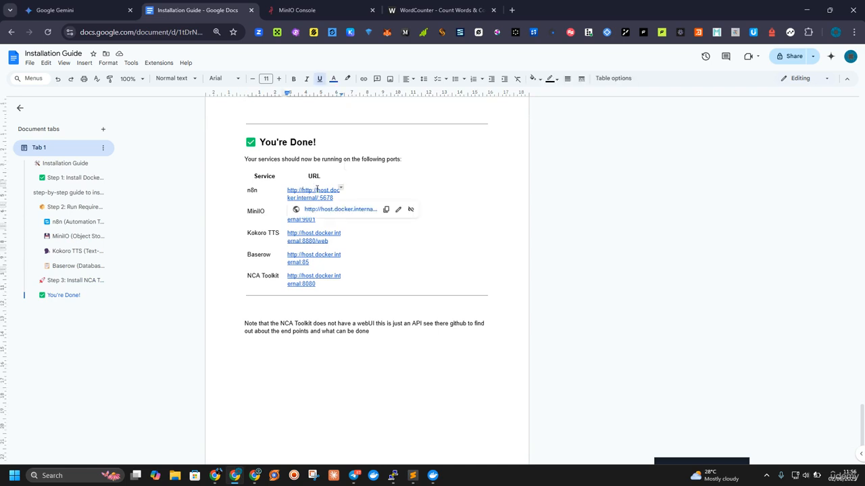
pyautogui.press('BackSpace')
pyautogui.press('BackSpace')
pyautogui.press('BackSpace')
pyautogui.press('BackSpace')
pyautogui.press('BackSpace')
pyautogui.press('BackSpace')
pyautogui.press('BackSpace')
pyautogui.press('Up')
pyautogui.click(300, 218)
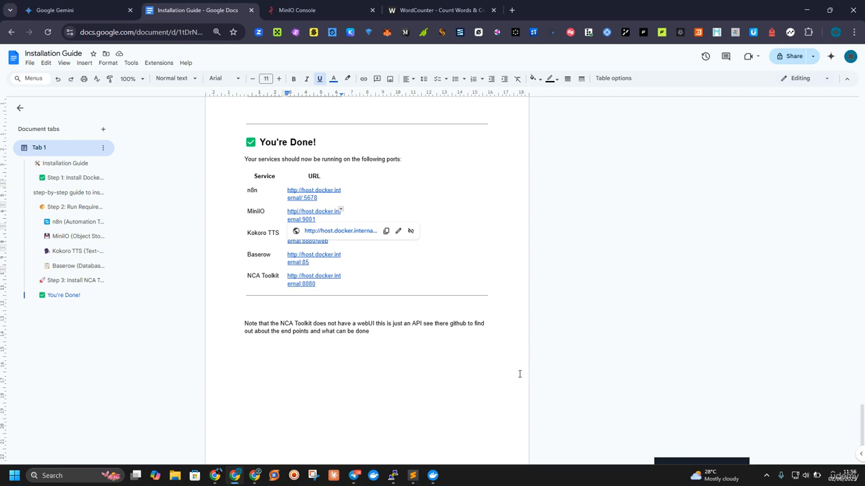
# Step: Check the image extraction progress in PuTTY, then return to the Installation Guide's Kokoro TTS section
pyautogui.click(393, 477)
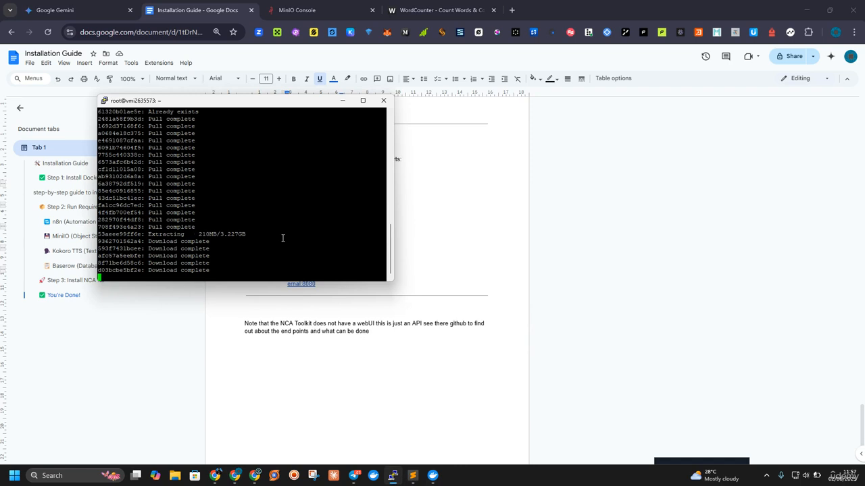
pyautogui.click(471, 216)
pyautogui.scroll(9, 471, 213)
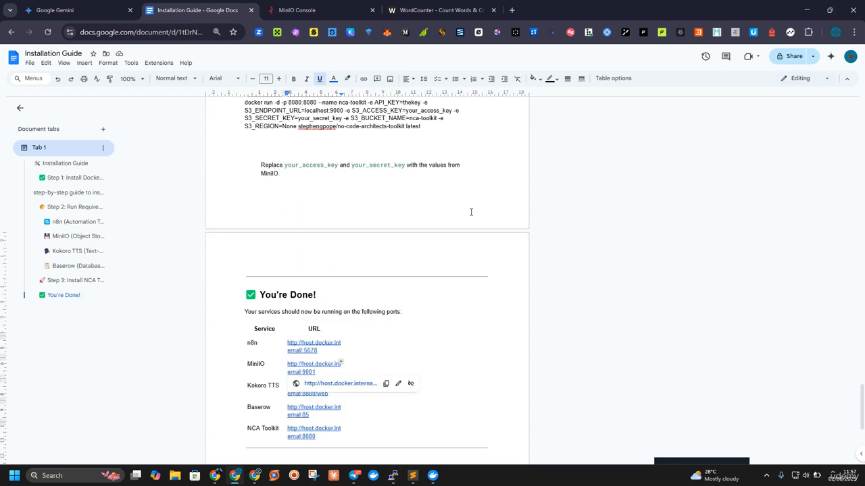
pyautogui.scroll(1, 471, 212)
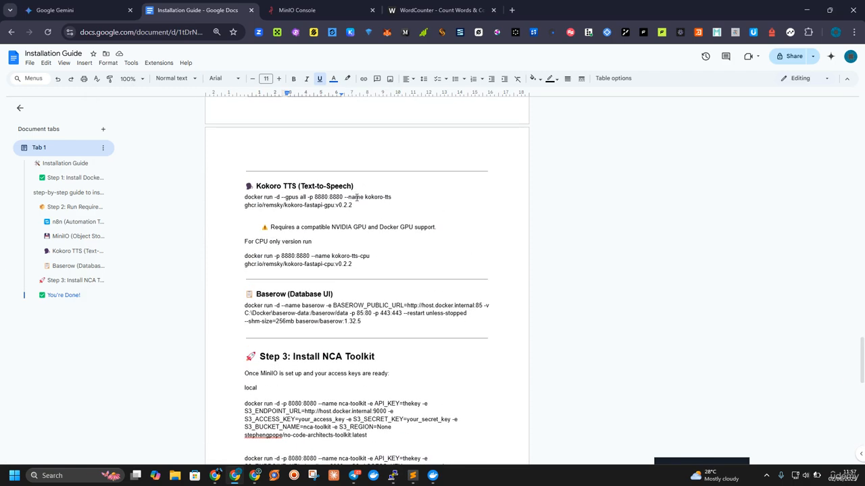
# Step: Open Task Manager, examine the performance of GPU 1 and GPU 0 in the maximized window, then minimize it
pyautogui.rightClick(498, 481)
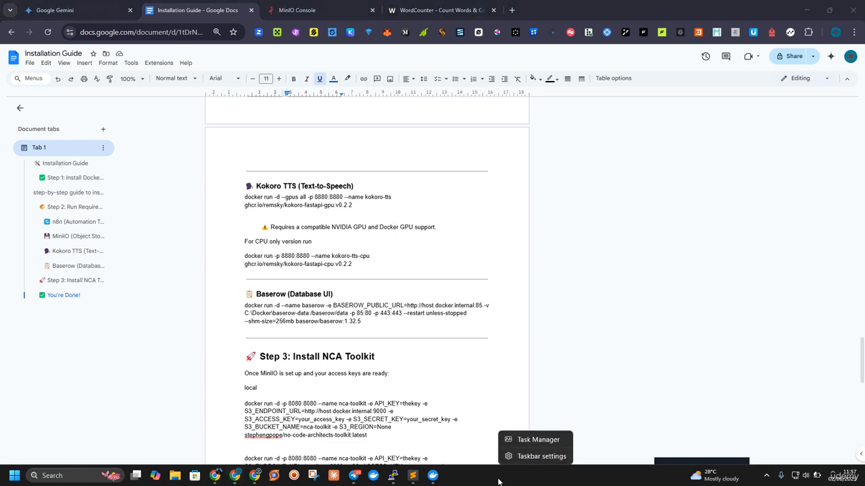
pyautogui.click(540, 441)
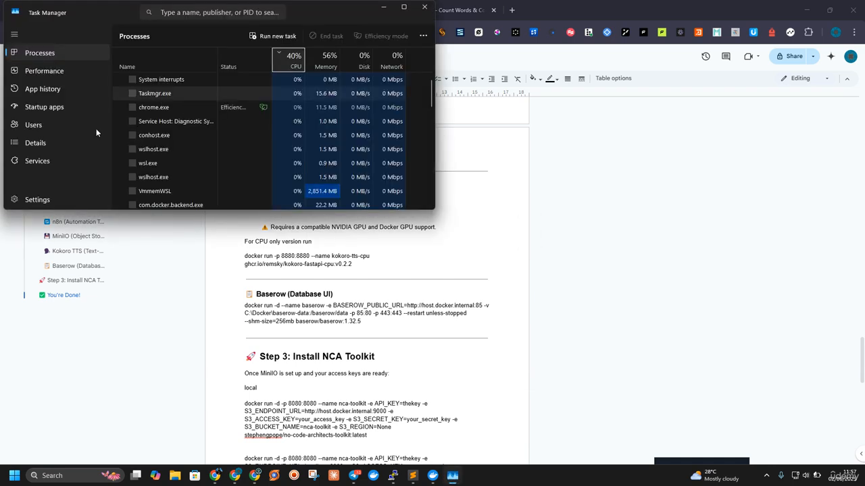
pyautogui.click(55, 71)
pyautogui.click(403, 8)
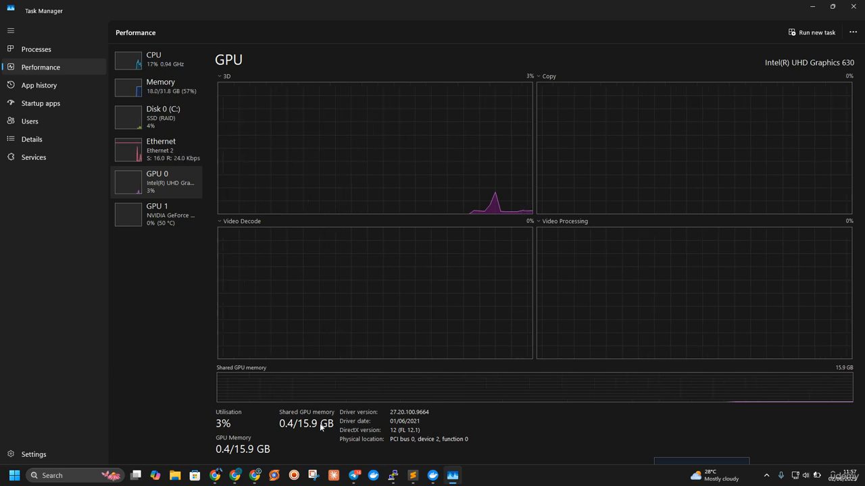
pyautogui.click(155, 215)
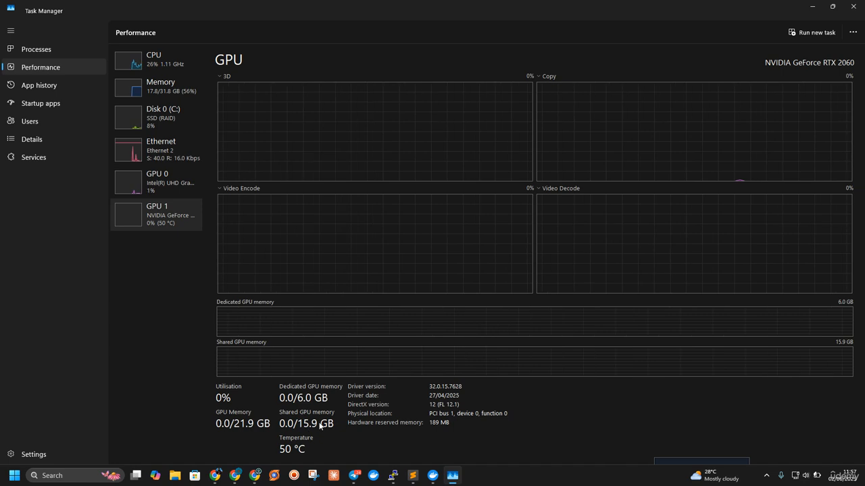
pyautogui.click(167, 179)
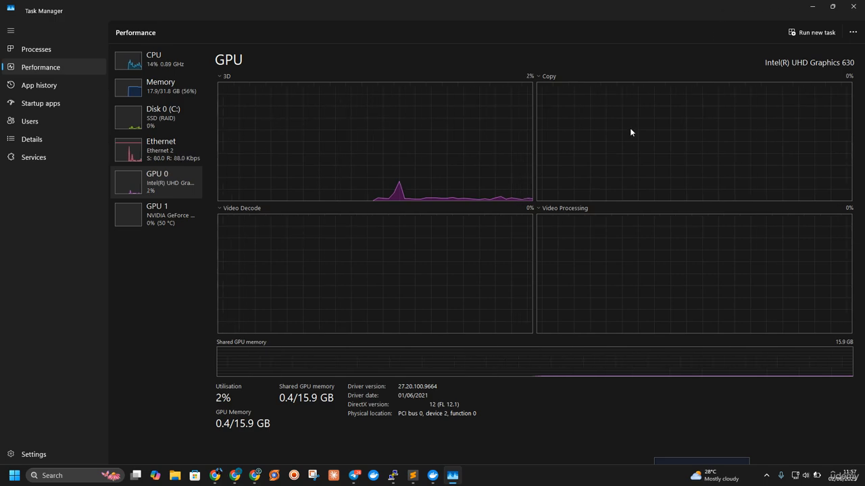
pyautogui.click(817, 7)
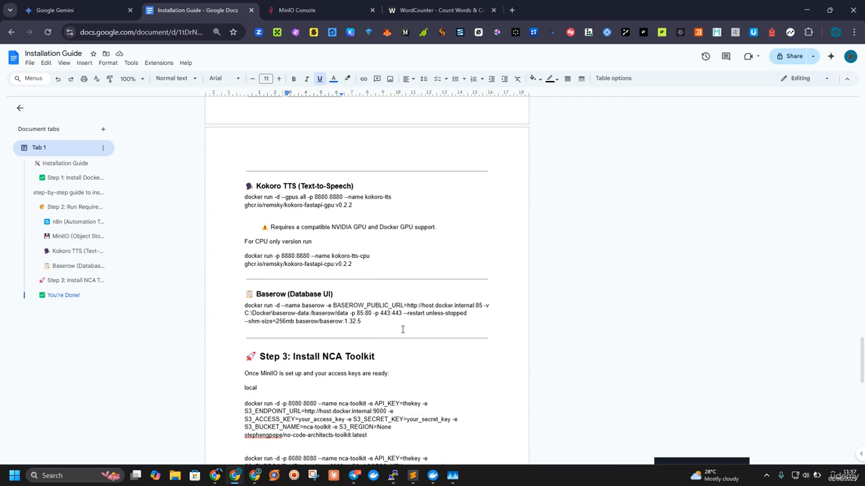
# Step: Review the local images in Docker Desktop, then return to the Kokoro TTS commands in the Installation Guide
pyautogui.click(432, 476)
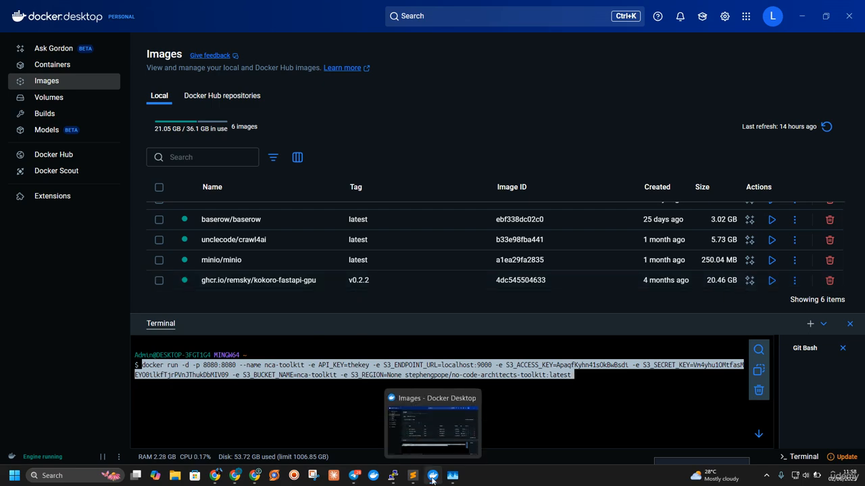
pyautogui.click(432, 479)
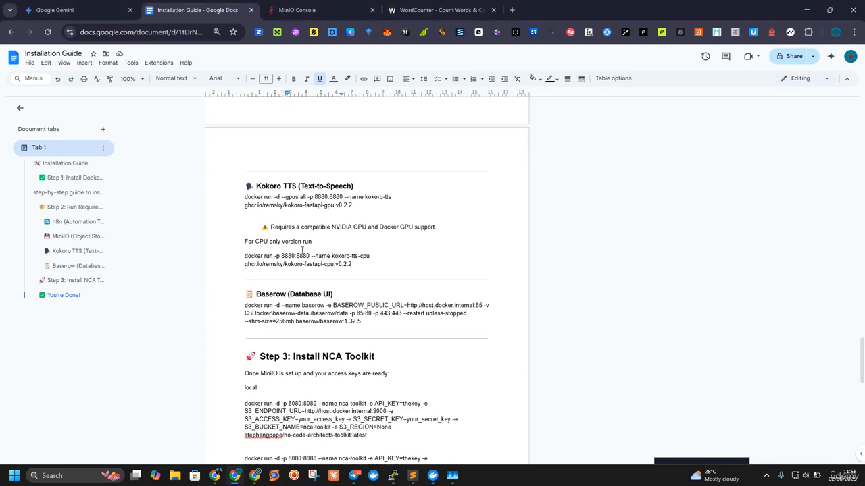
pyautogui.scroll(1, 264, 254)
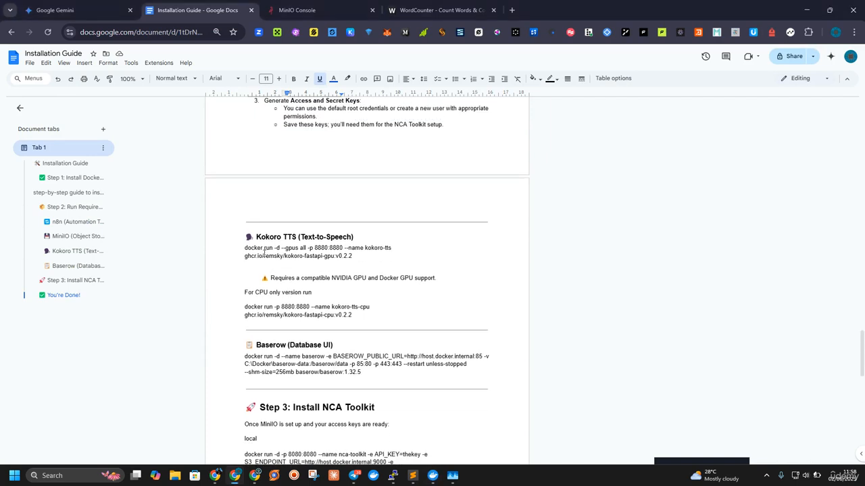